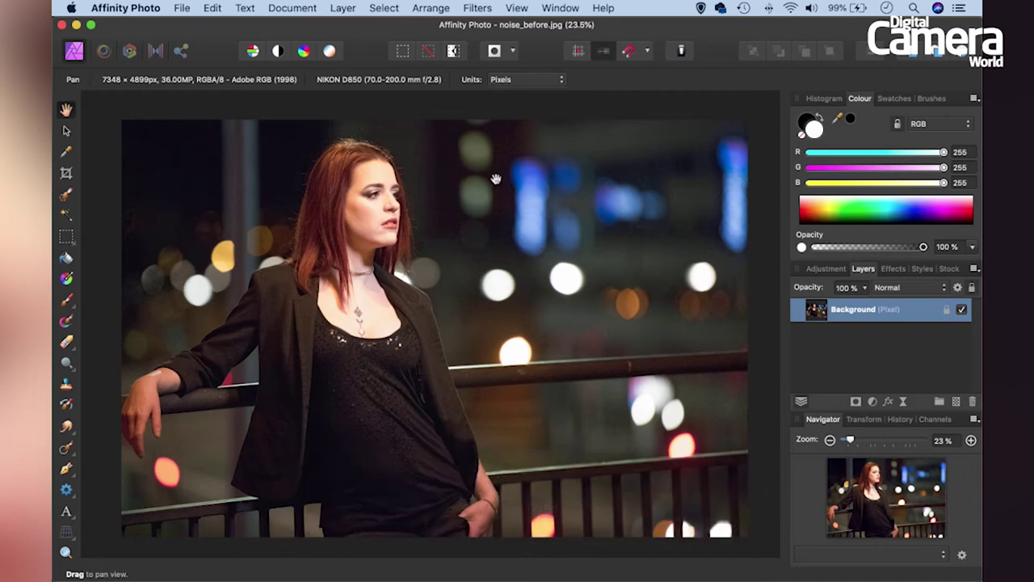
Zoom in on the portrait to inspect the grain around the model's face
key("super+plus")
key("super+plus")
key("super+plus")
key("super+plus")
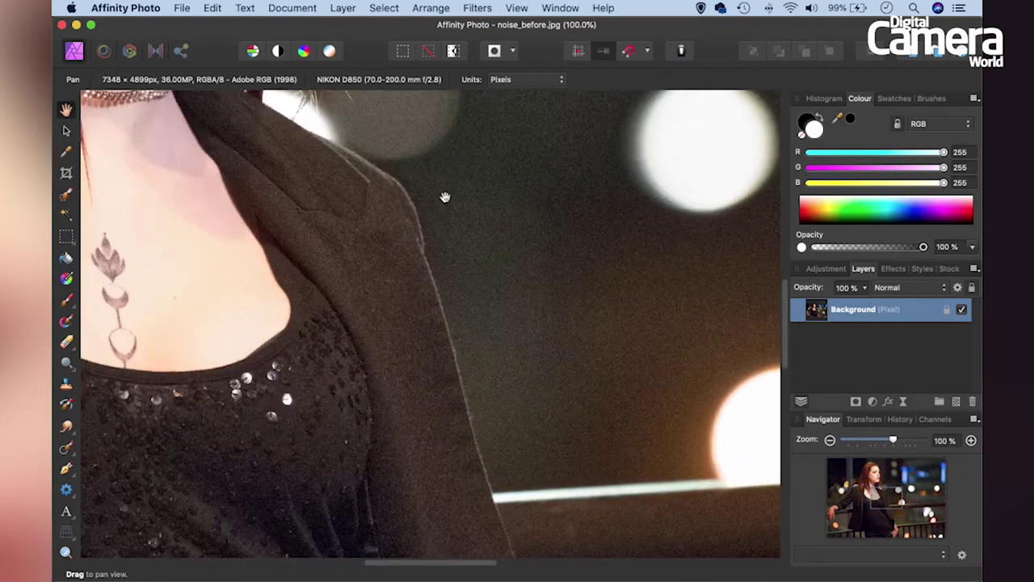
scroll(445, 198, "up", 5)
scroll(437, 253, "up", 5)
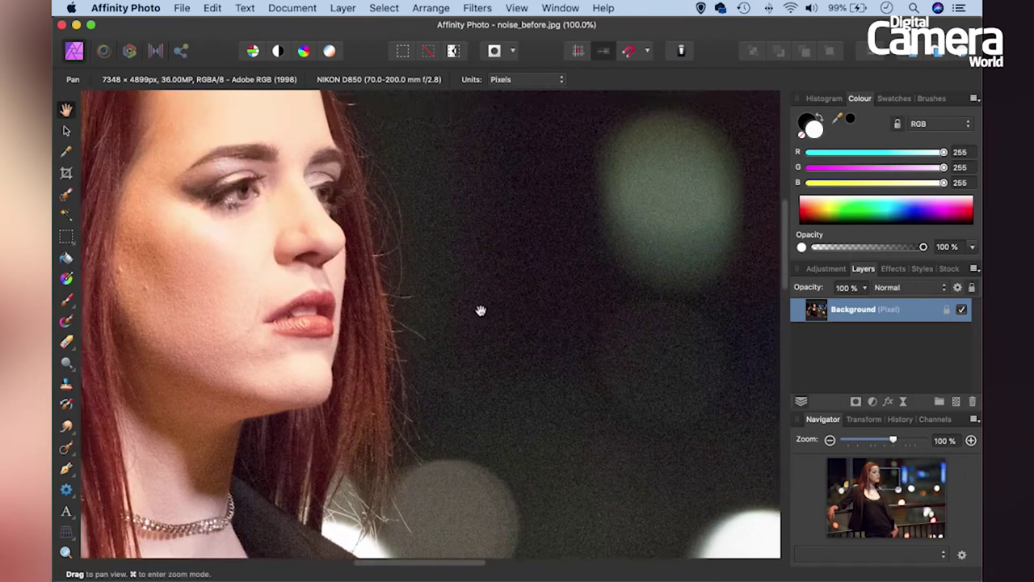
key("super+plus")
scroll(453, 226, "up", 5)
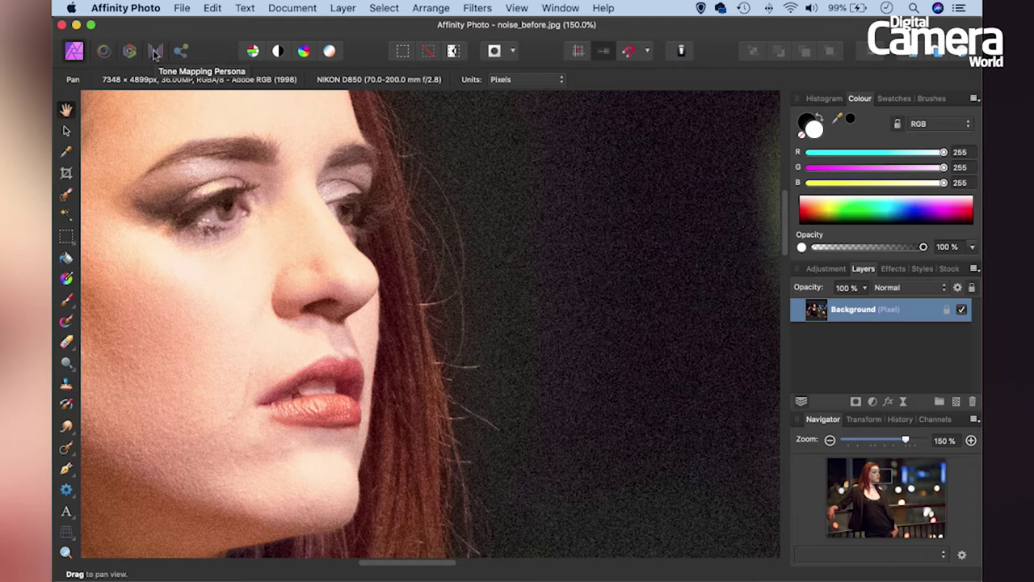
In the Develop persona, enable Noise Reduction and raise Luminance to 40%
left_click(128, 54)
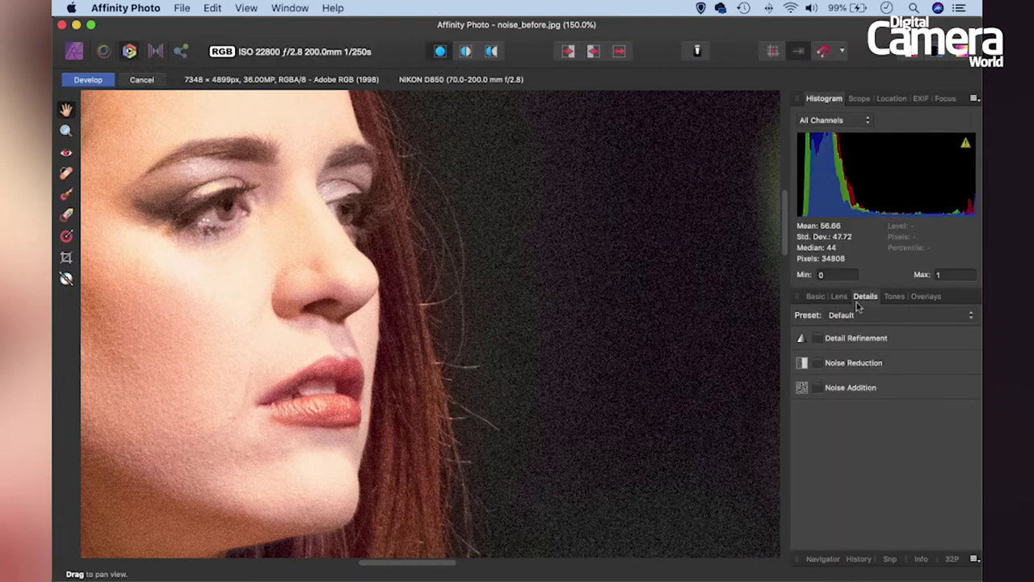
left_click(817, 364)
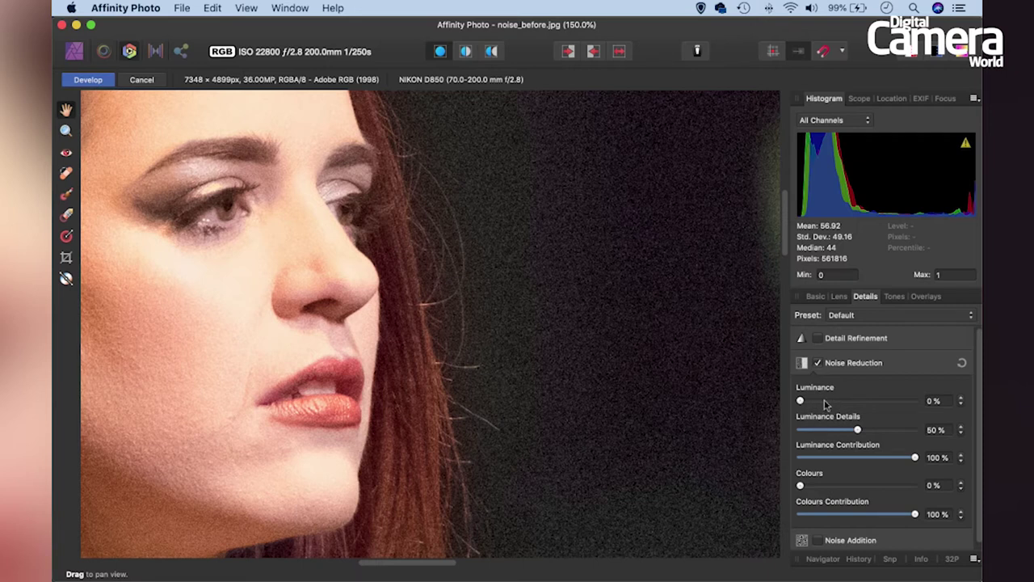
left_click_drag(800, 402, 847, 404)
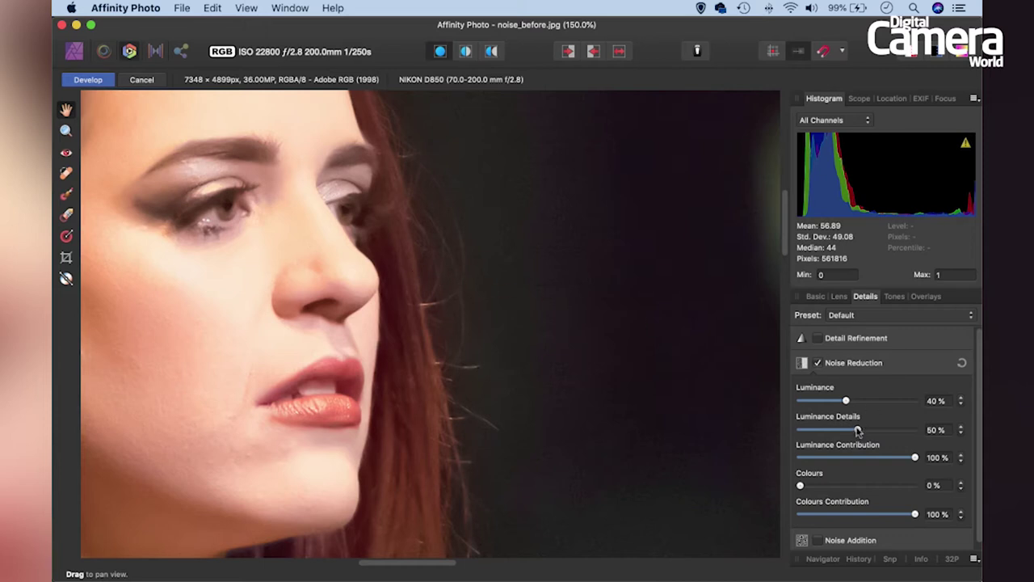
Compare Luminance Details at 100% and 50%, then bring Luminance back to 0%
left_click_drag(858, 431, 923, 433)
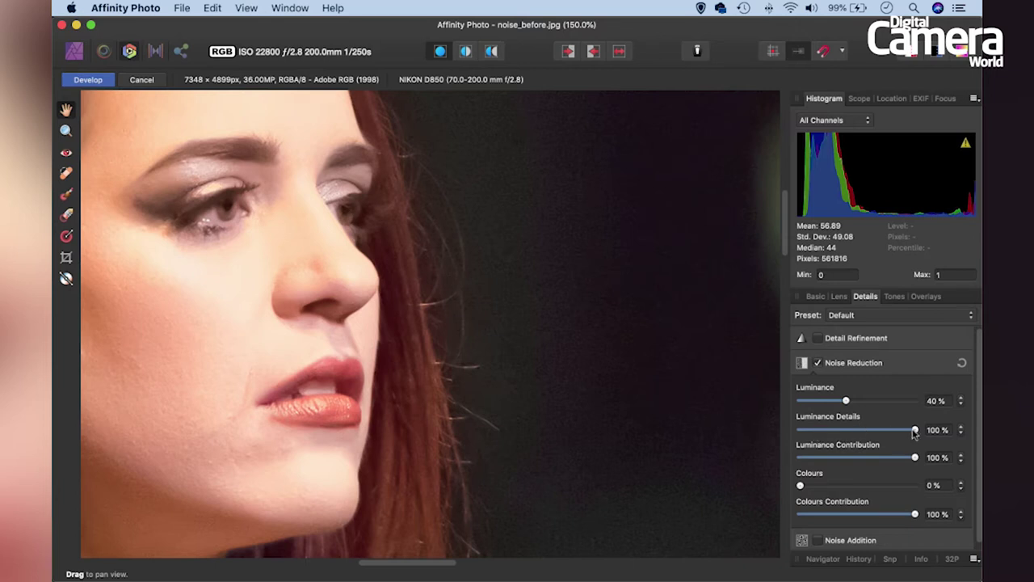
left_click_drag(915, 430, 857, 430)
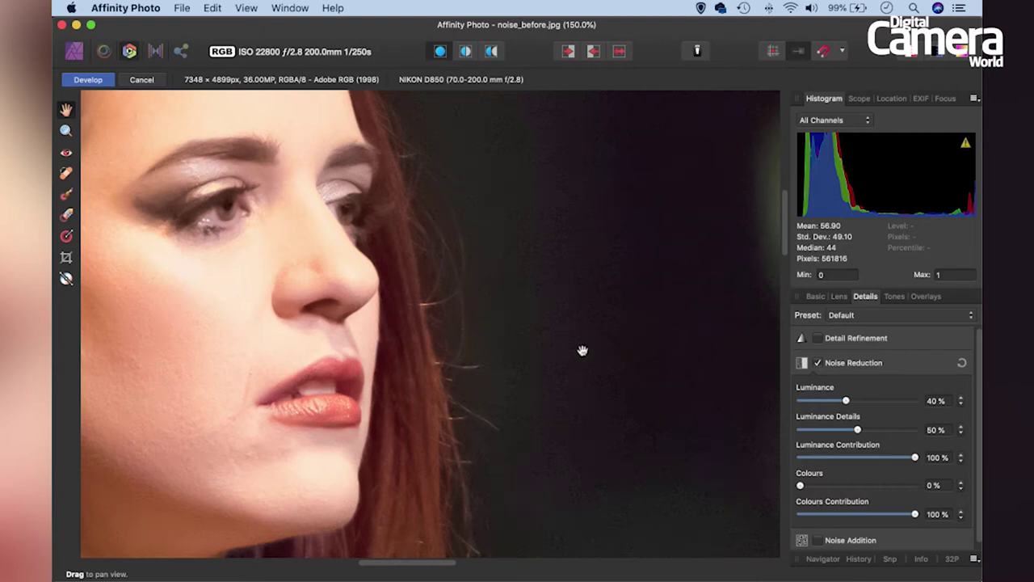
left_click_drag(858, 429, 914, 430)
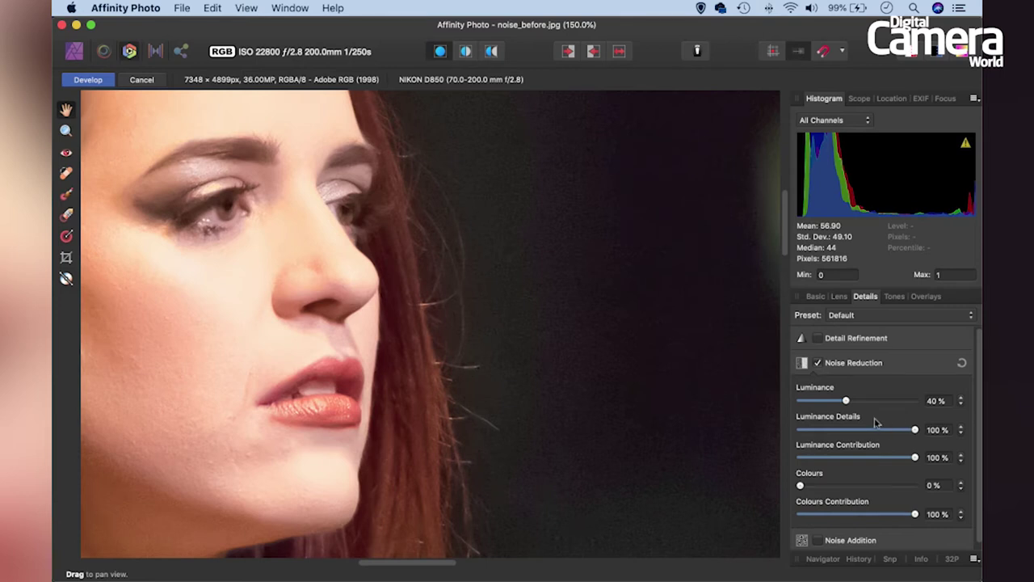
left_click_drag(914, 431, 801, 399)
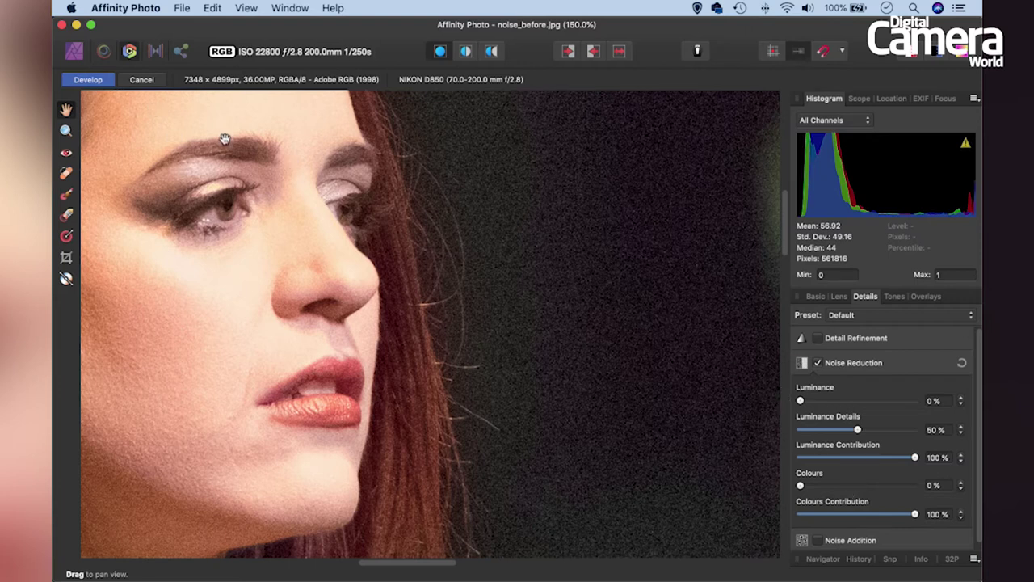
Cancel the Develop edits and add a Live Denoise filter layer from Layer > New Live Filter Layer > Noise
left_click(141, 80)
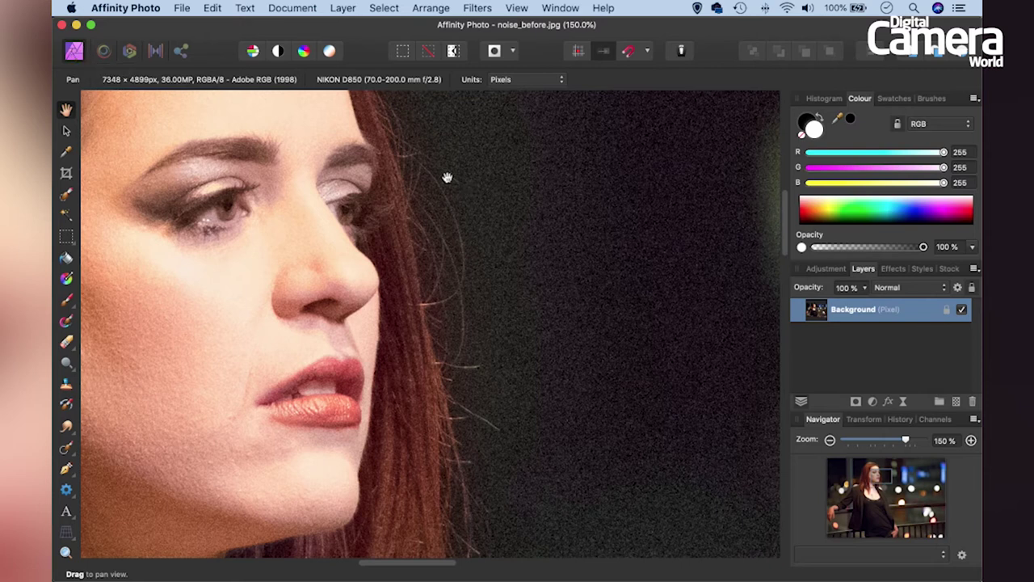
left_click(343, 9)
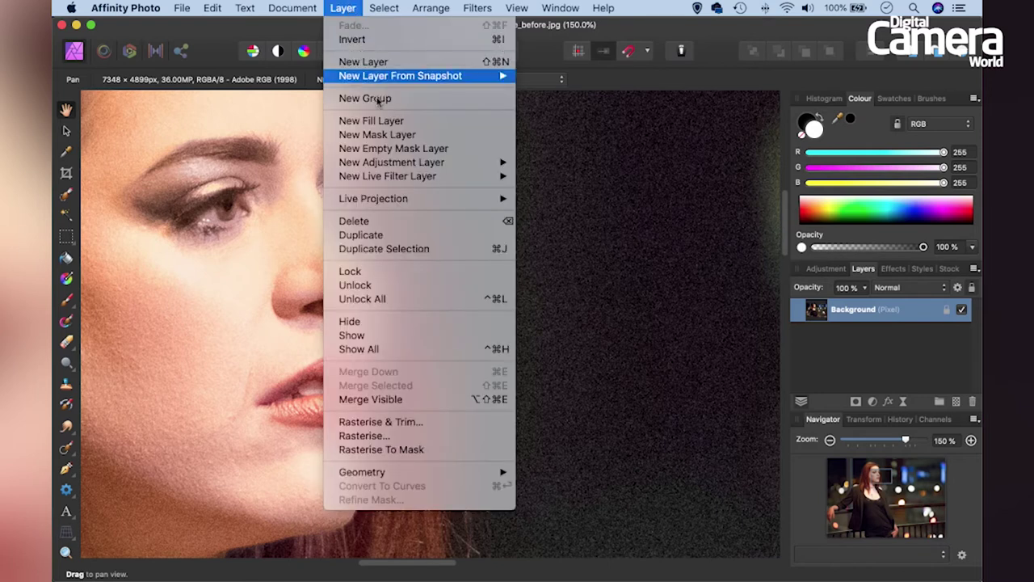
mouse_move(429, 177)
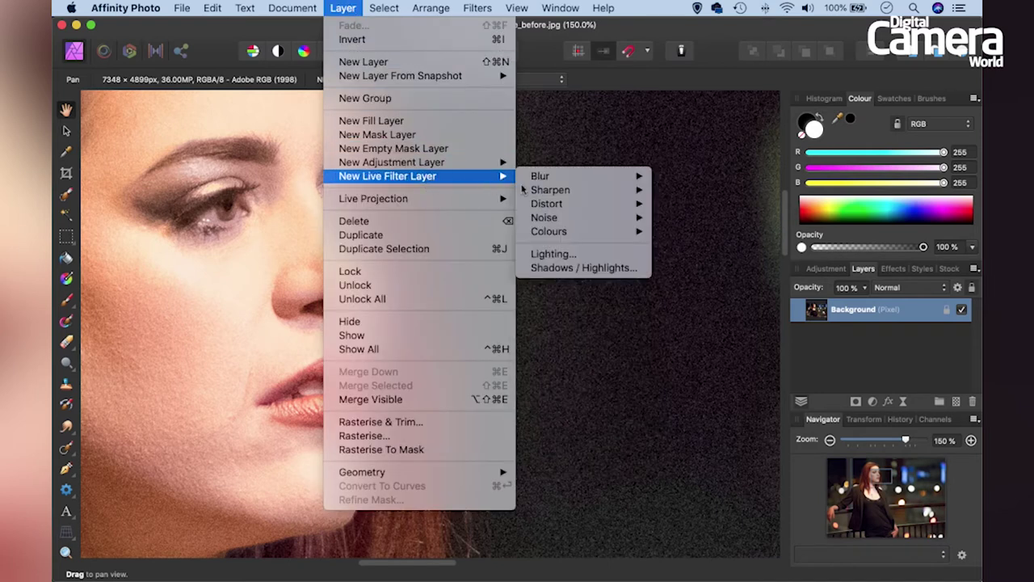
mouse_move(583, 220)
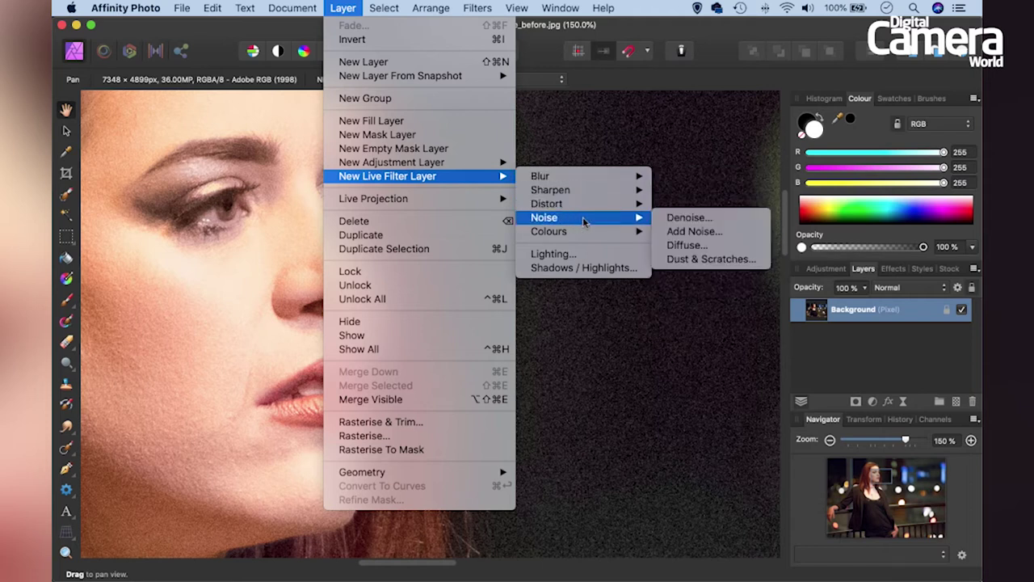
left_click(714, 221)
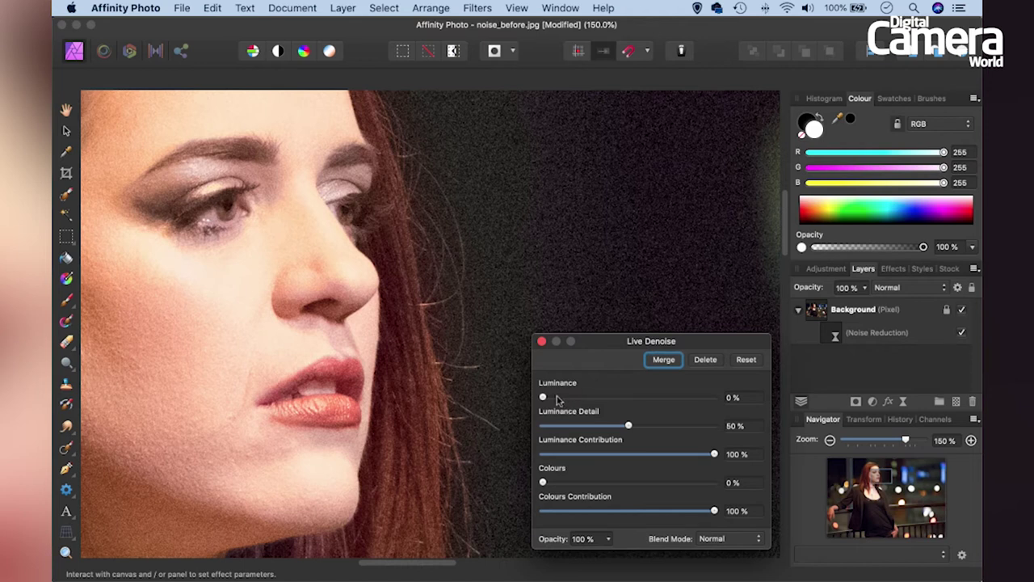
Raise the live Denoise Luminance to about 90% and close its settings
left_click_drag(556, 400, 680, 401)
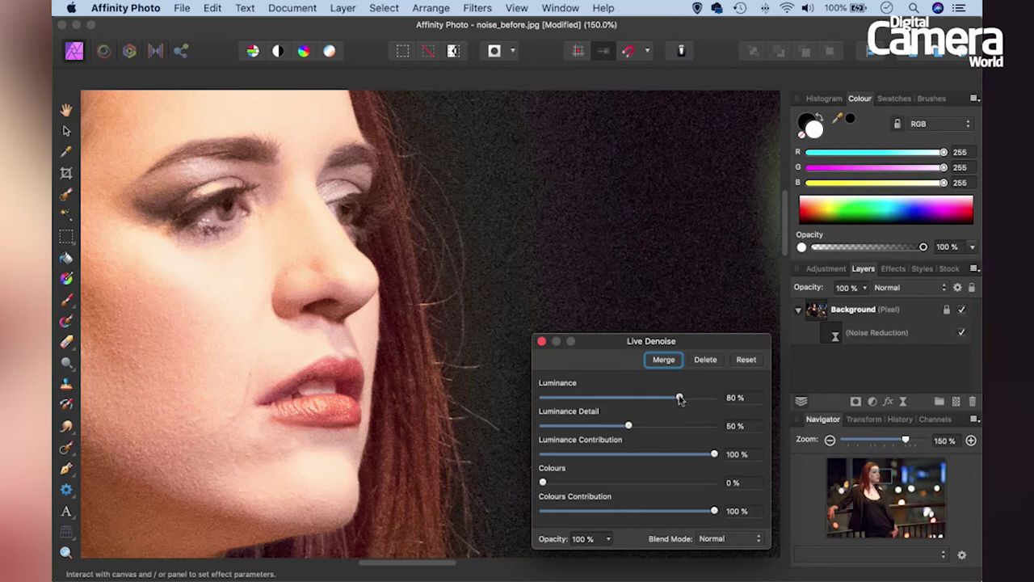
left_click_drag(681, 400, 698, 404)
left_click(543, 342)
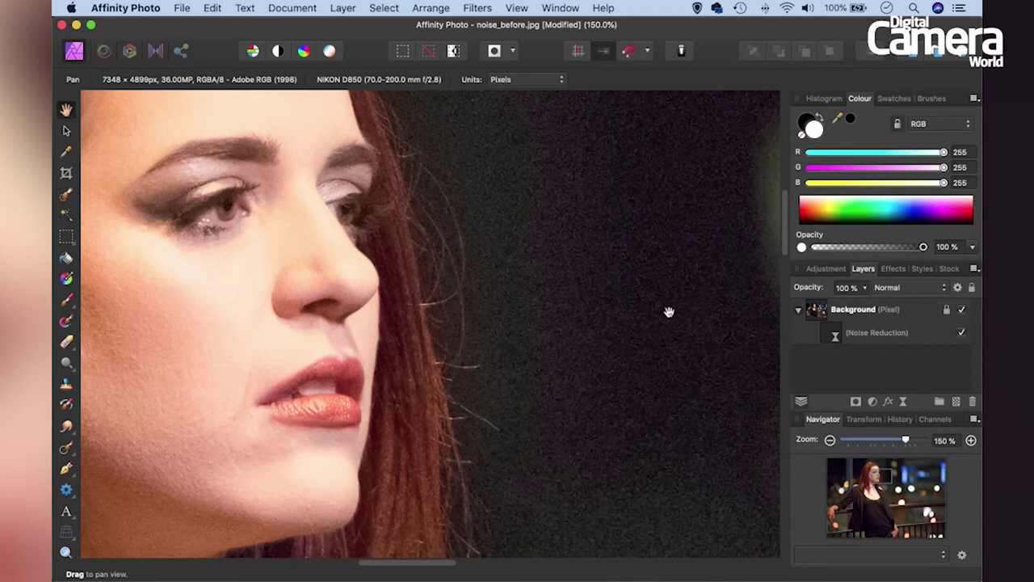
Delete the Live Denoise layer and duplicate the Background layer with Cmd+J
key("super+e")
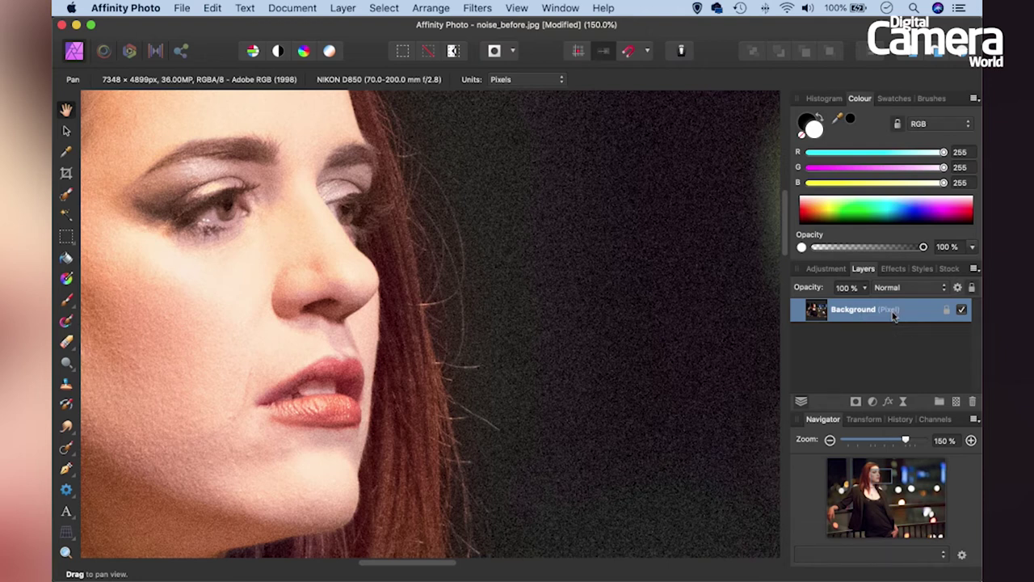
key("super+j")
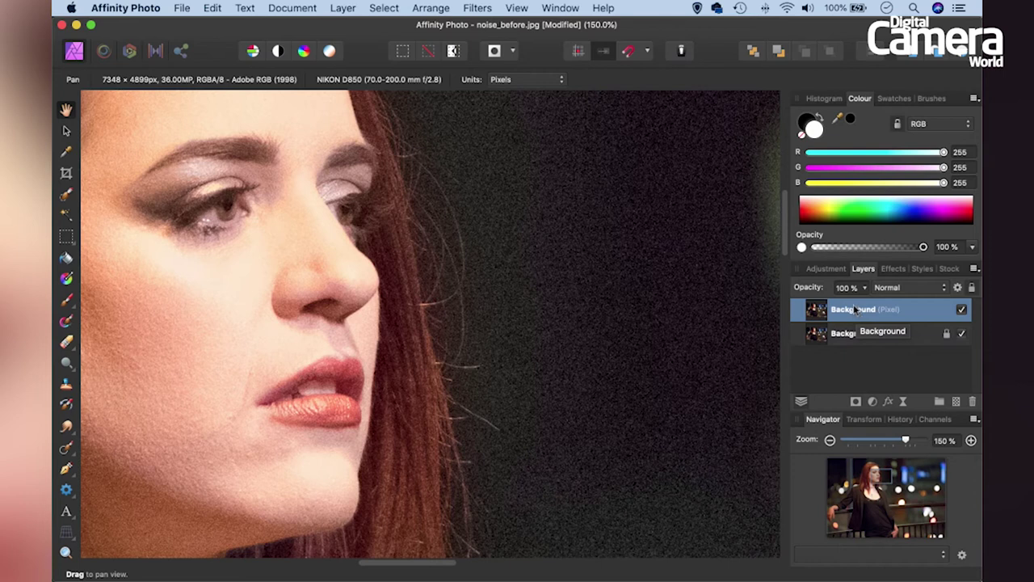
Start a Denoise filter on the duplicate layer from Filters > Noise
left_click(476, 10)
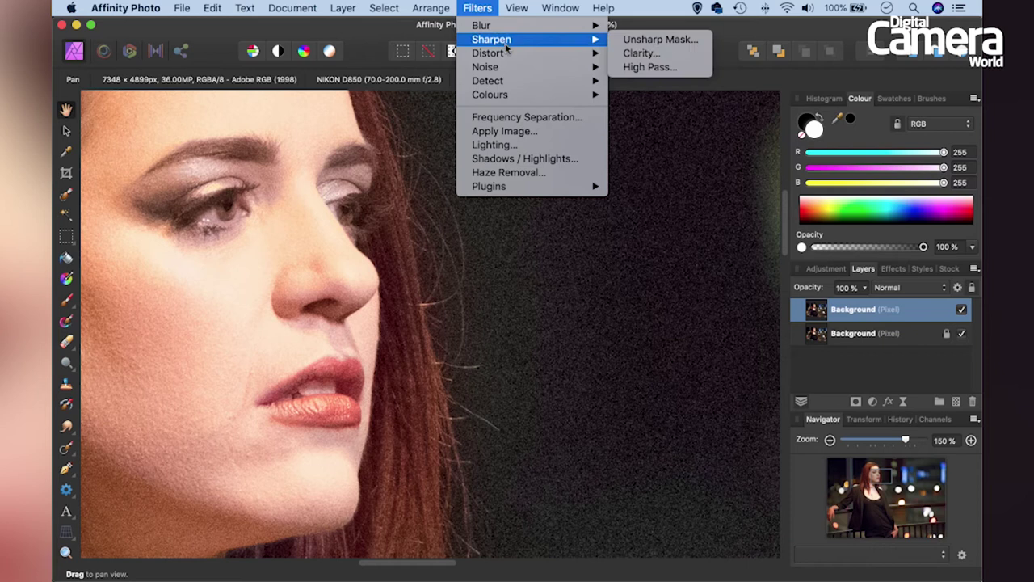
mouse_move(558, 69)
left_click(651, 70)
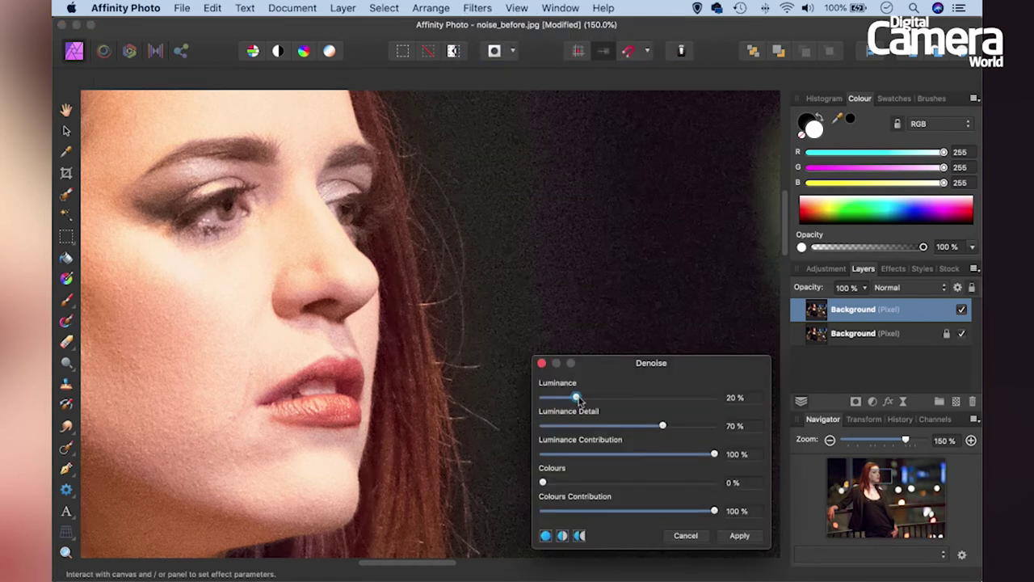
Tune the Denoise to Luminance 57% and Luminance Detail 31%
left_click_drag(576, 397, 700, 402)
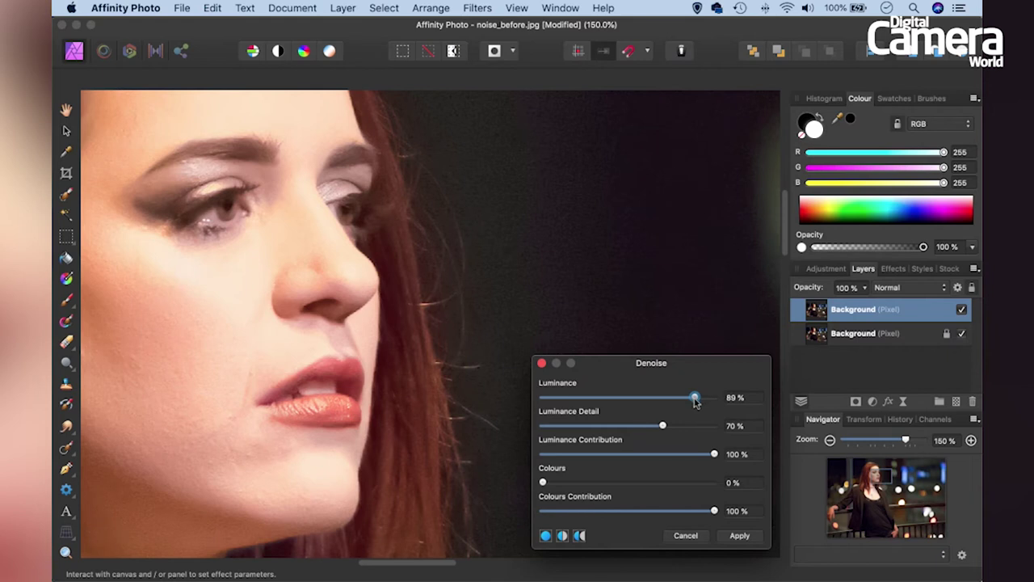
mouse_move(695, 400)
left_mouse_down()
mouse_move(650, 400)
mouse_move(678, 399)
left_mouse_up()
mouse_move(660, 427)
left_mouse_down()
mouse_move(618, 427)
mouse_move(650, 424)
left_mouse_up()
left_click_drag(644, 426, 635, 430)
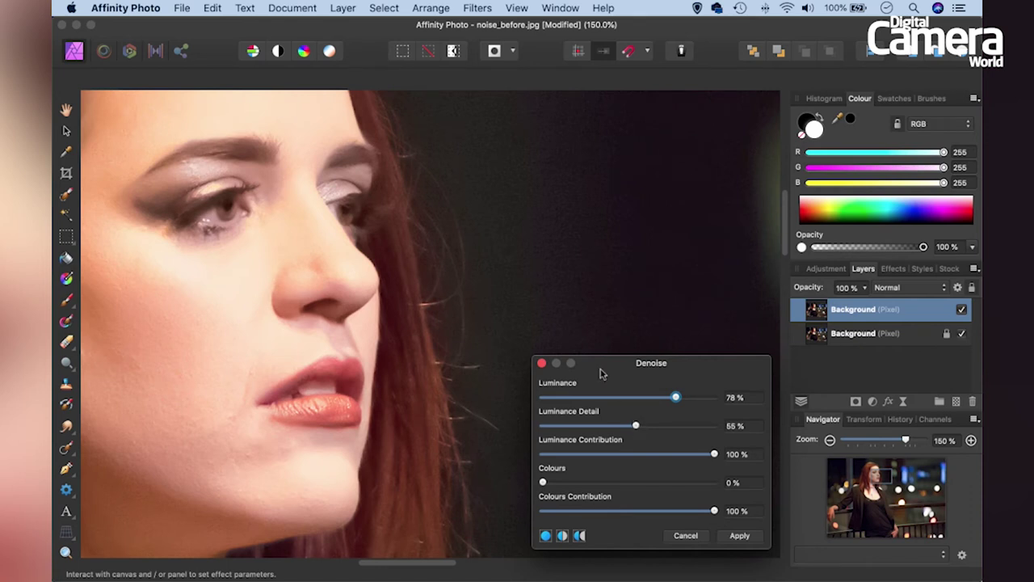
left_click_drag(676, 398, 695, 398)
left_click_drag(637, 425, 603, 429)
left_click_drag(695, 397, 640, 399)
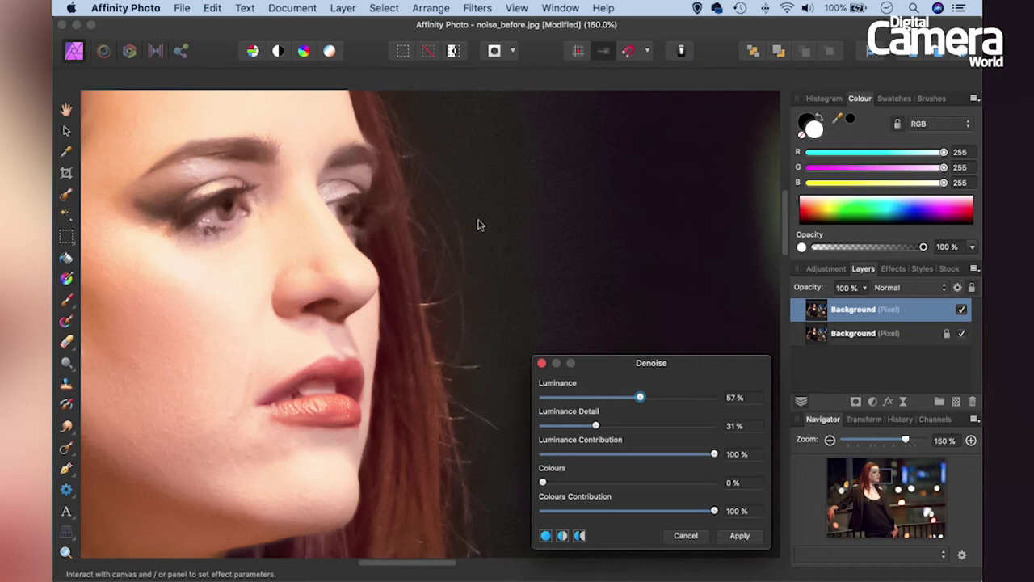
At 100% zoom, lower Denoise Luminance to 50% and Luminance Detail to 27%
key("super+1")
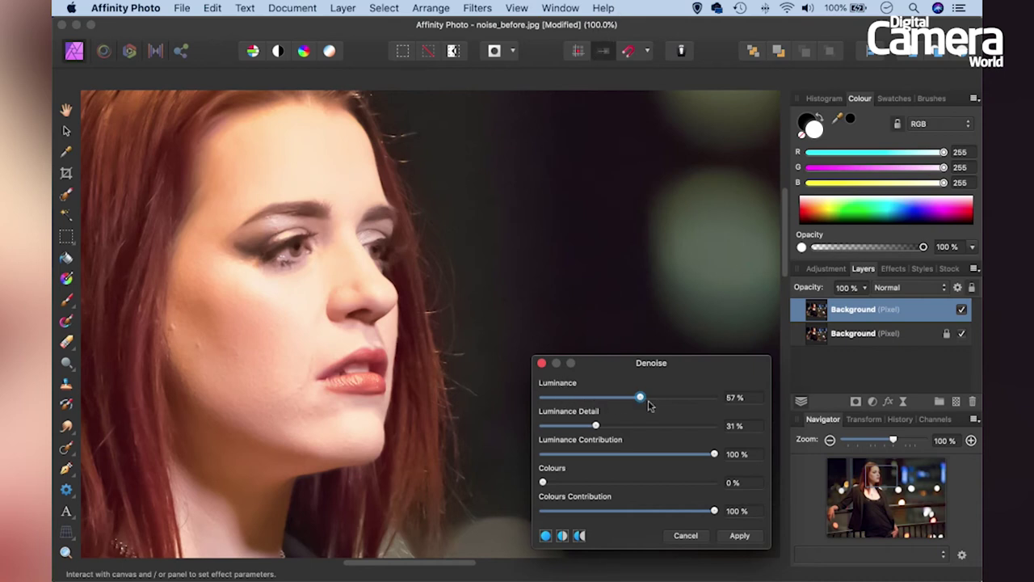
left_click_drag(638, 399, 589, 431)
left_click_drag(590, 429, 587, 430)
Apply the Denoise filter to the duplicate layer and zoom to fit the whole photo
left_click(745, 538)
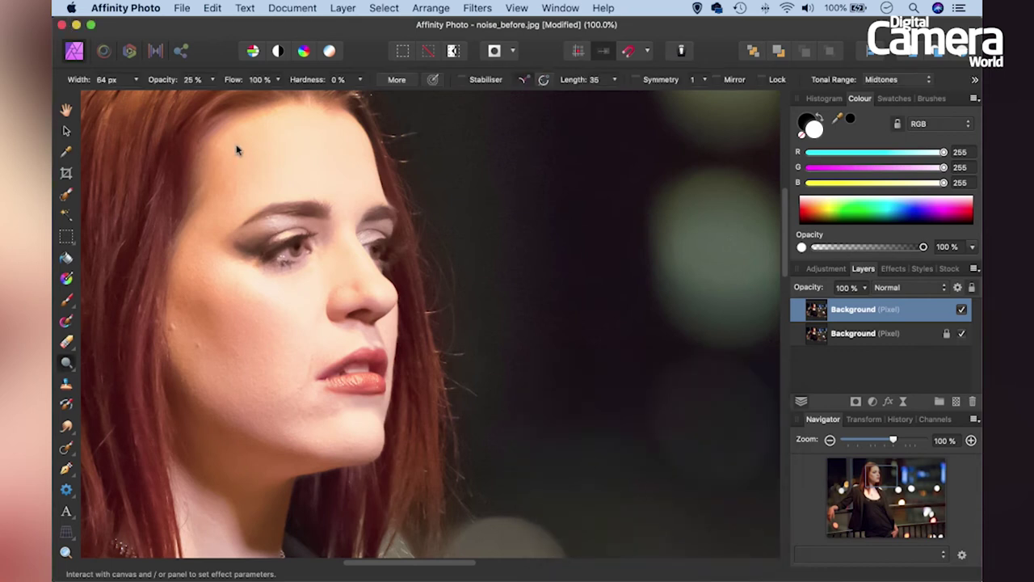
key("x")
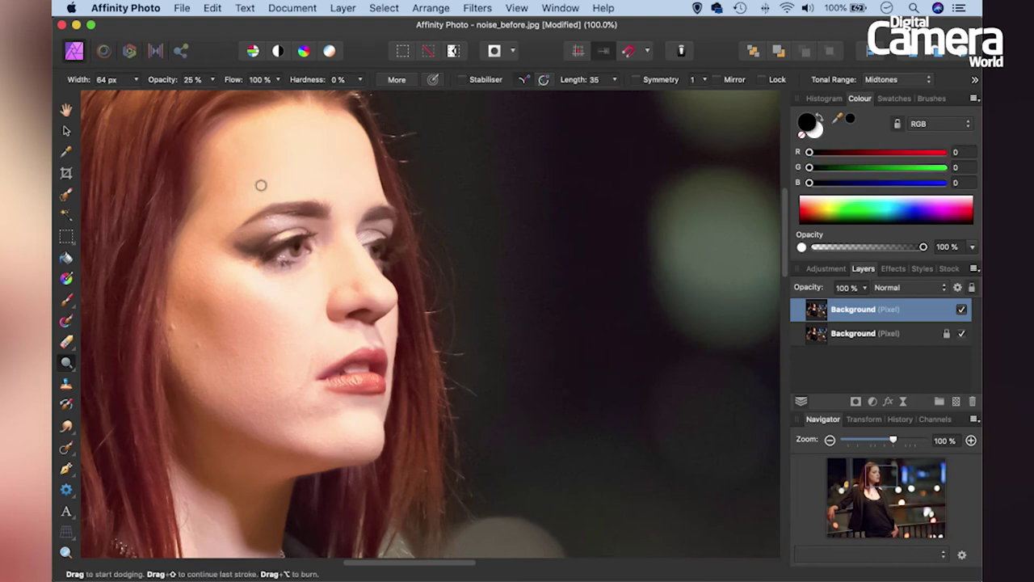
key("super+0")
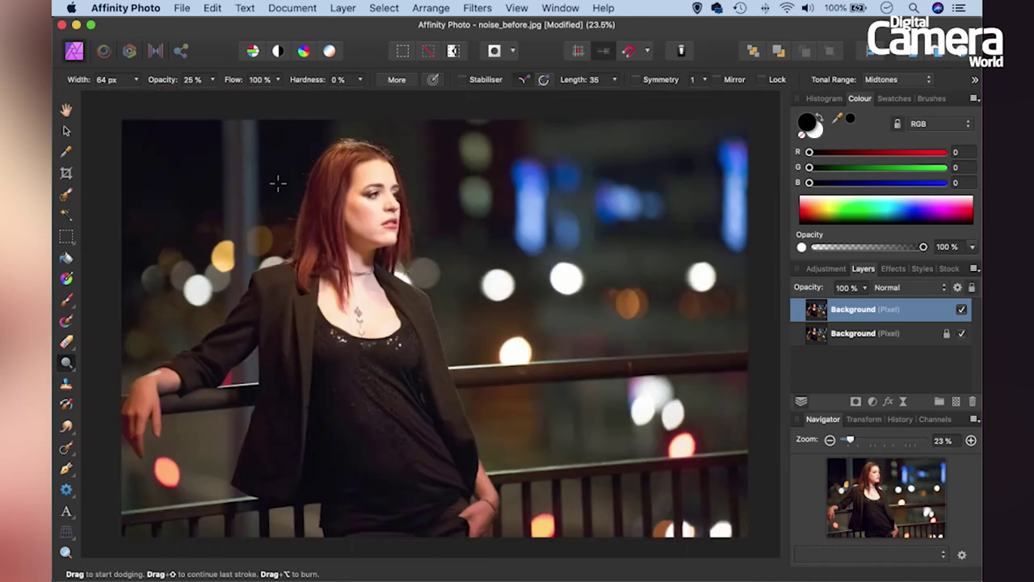
Brush a selection over the woman's hair, jacket, hand and lower-left railing, resizing the brush
left_click(67, 196)
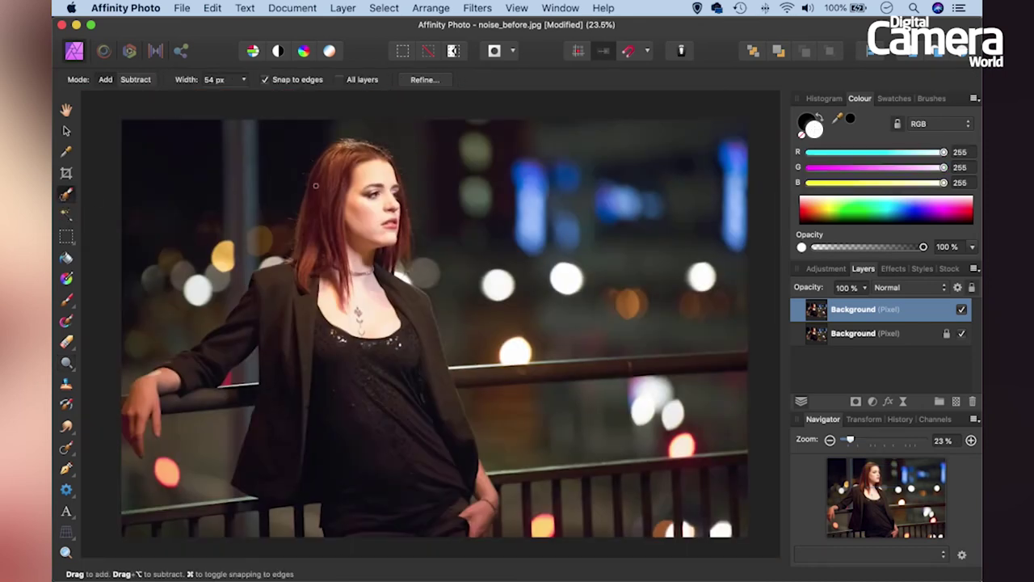
left_click_drag(336, 251, 326, 210)
mouse_move(327, 246)
left_mouse_down()
mouse_move(285, 287)
mouse_move(448, 457)
mouse_move(461, 525)
mouse_move(445, 530)
mouse_move(381, 472)
mouse_move(372, 478)
mouse_move(303, 410)
mouse_move(293, 410)
mouse_move(262, 467)
mouse_move(292, 354)
mouse_move(280, 306)
left_mouse_up()
key("bracketleft")
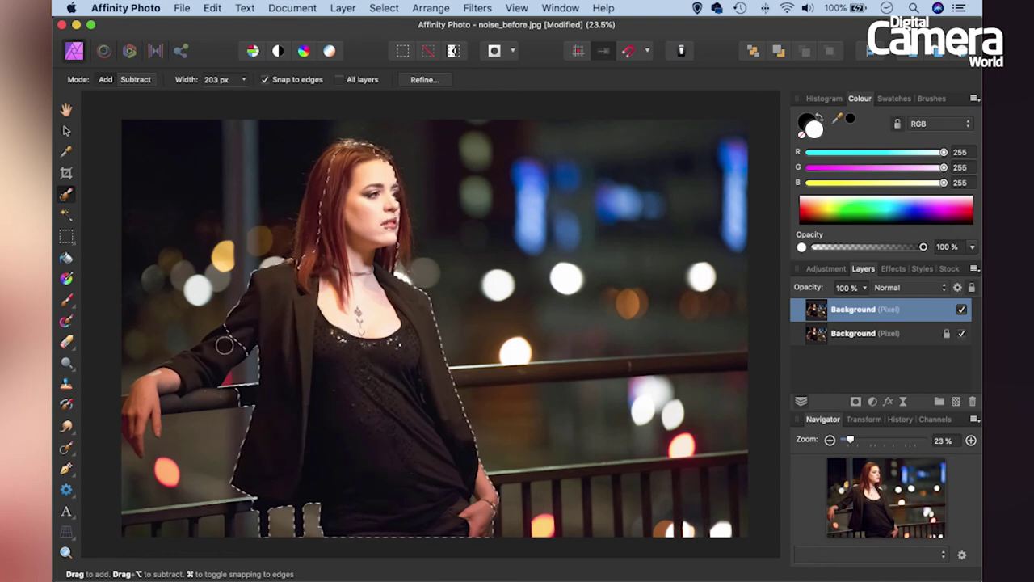
key("bracketleft")
key("bracketleft")
key("bracketleft")
key("bracketleft")
key("bracketleft")
key("bracketleft")
mouse_move(170, 414)
left_mouse_down()
mouse_move(129, 440)
mouse_move(152, 459)
left_mouse_up()
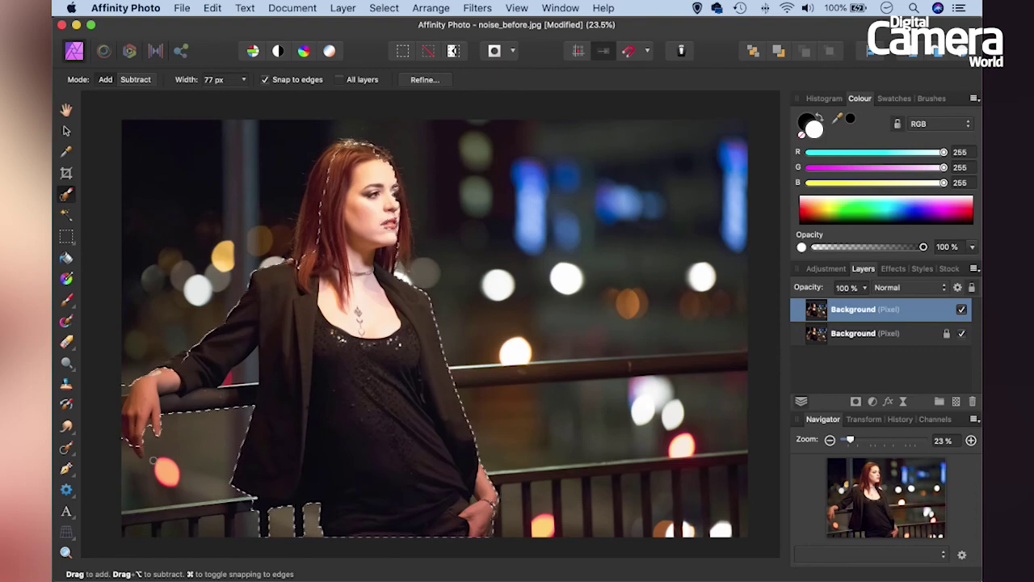
key("bracketleft")
key("bracketleft")
key("bracketright")
key("bracketright")
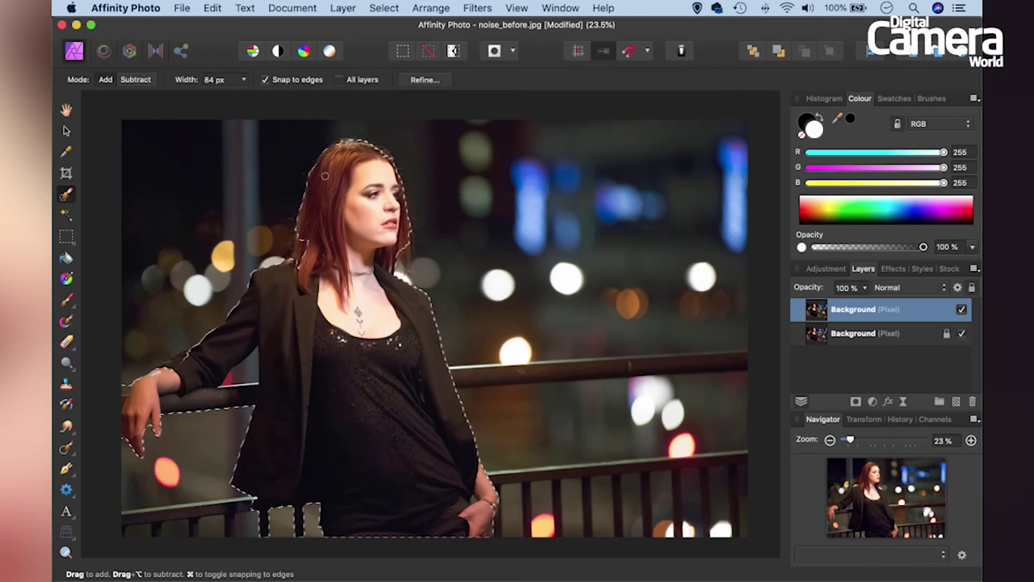
Refine the selection with a 38% border width and output it as a mask
left_click(426, 79)
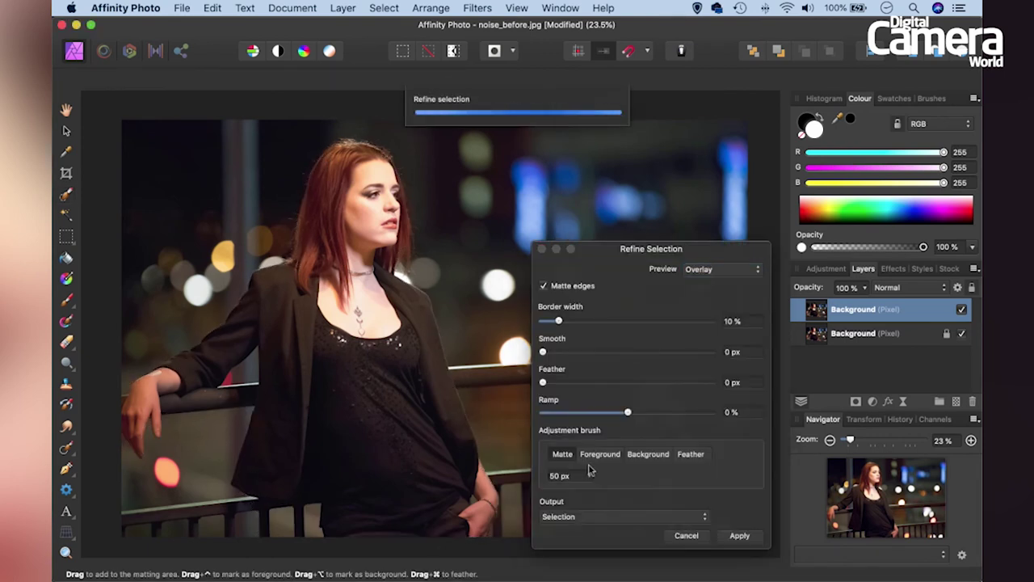
left_click_drag(558, 321, 608, 323)
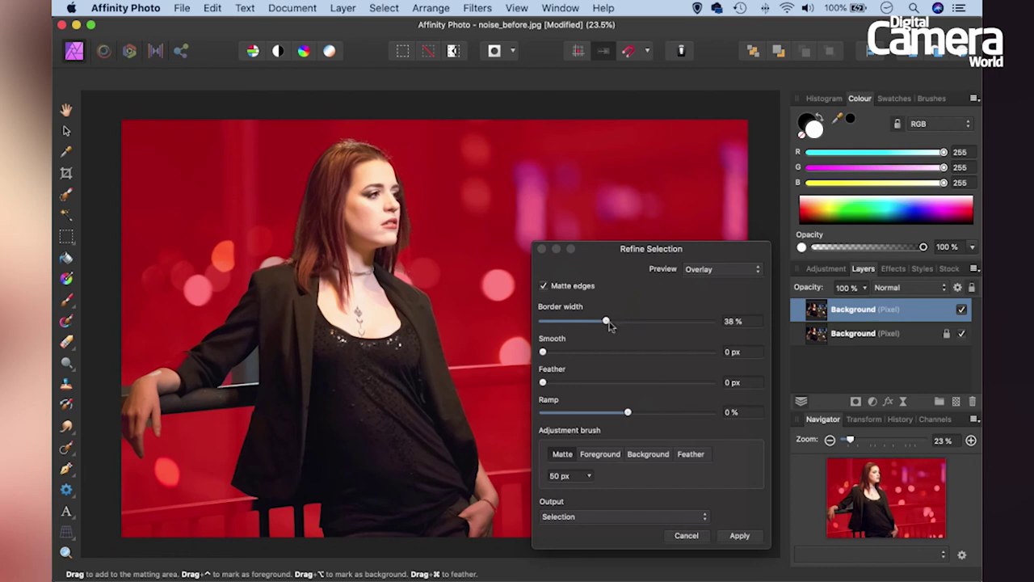
left_click(637, 517)
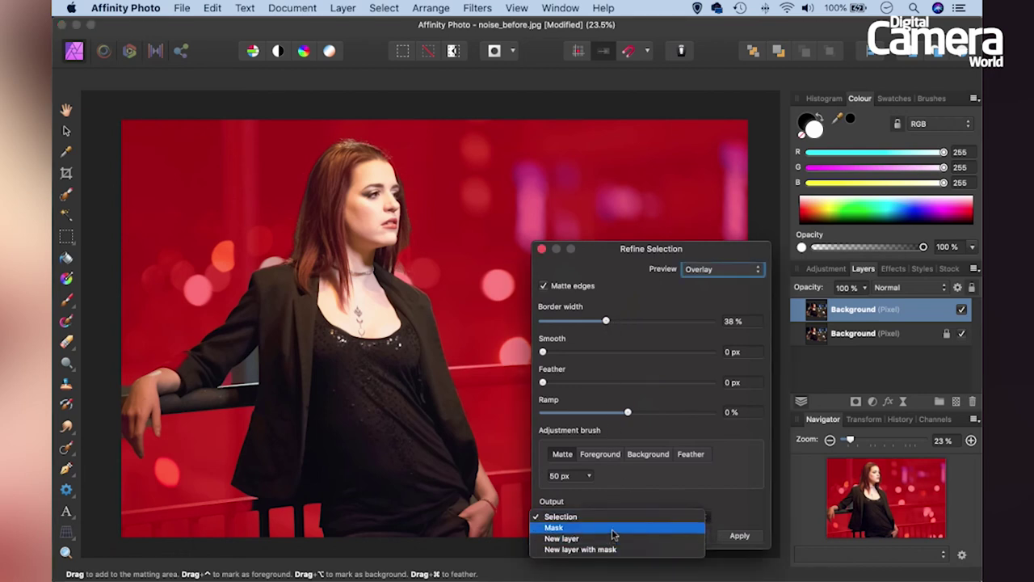
left_click(613, 527)
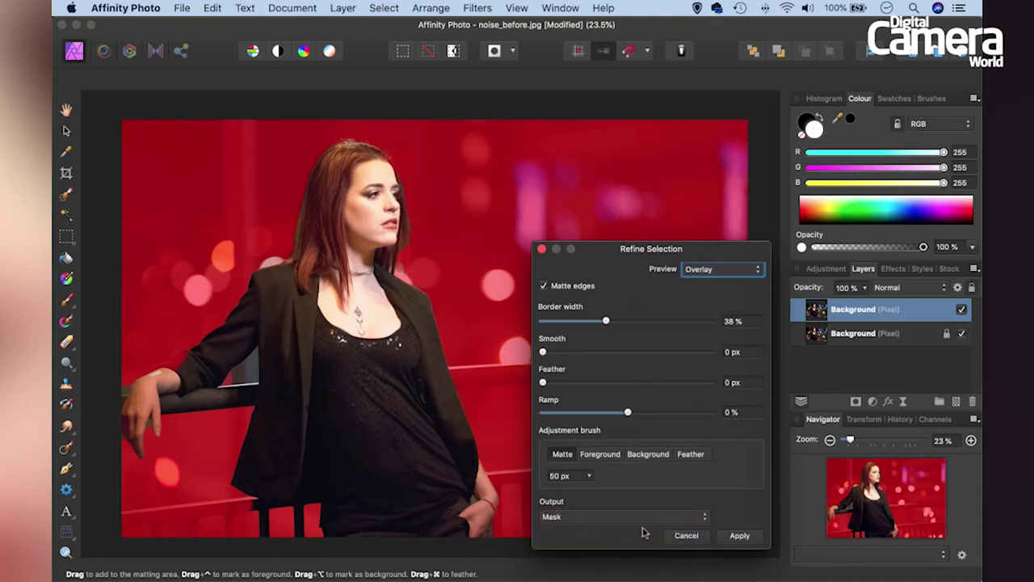
left_click(741, 535)
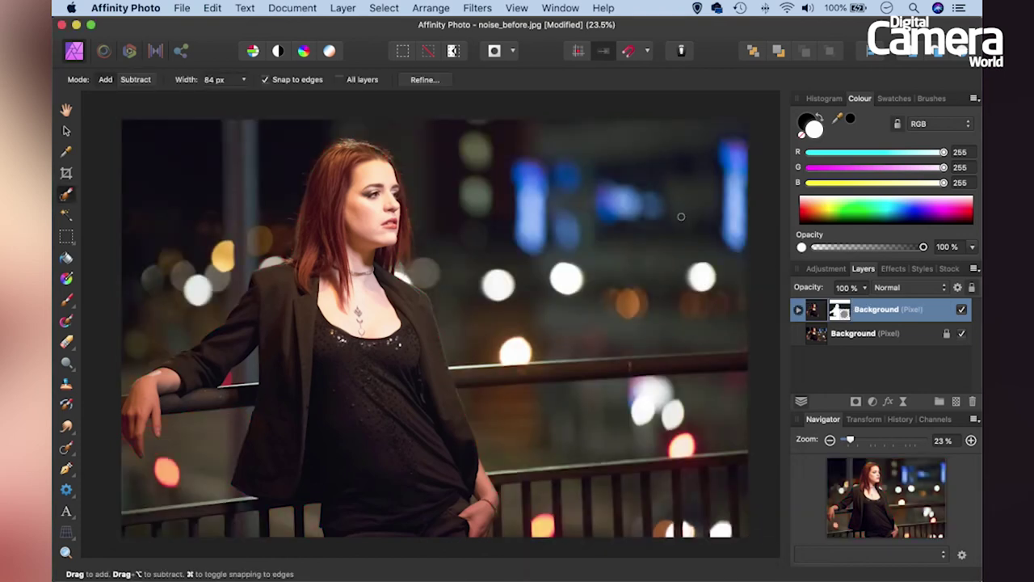
Zoom to 100% on the woman's face and select the top Background layer's mask
key("super+plus")
key("super+plus")
key("super+plus")
key("super+plus")
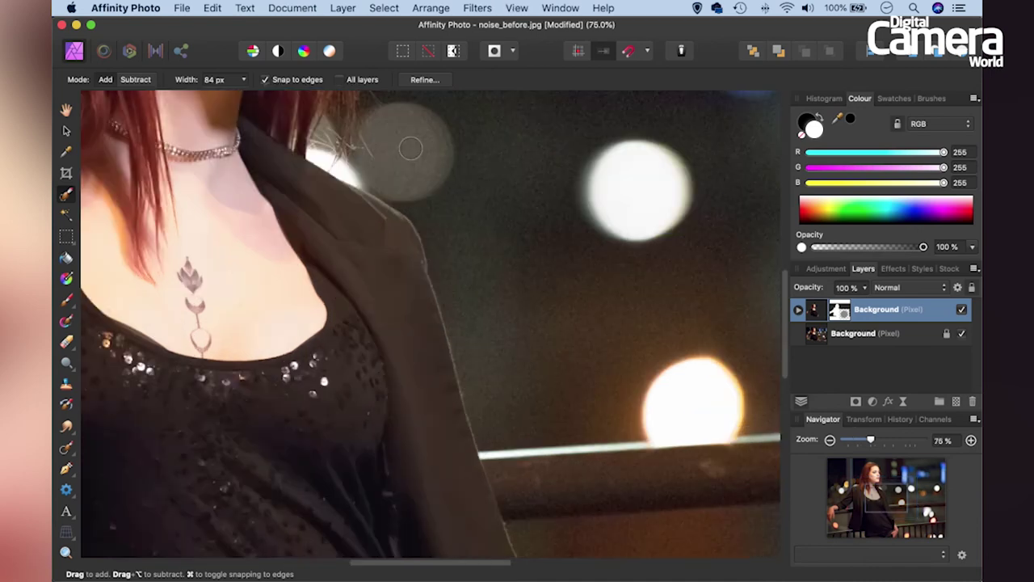
mouse_move(410, 148)
left_mouse_down()
mouse_move(362, 145)
mouse_move(423, 279)
mouse_move(422, 418)
mouse_move(423, 309)
mouse_move(432, 325)
left_mouse_up()
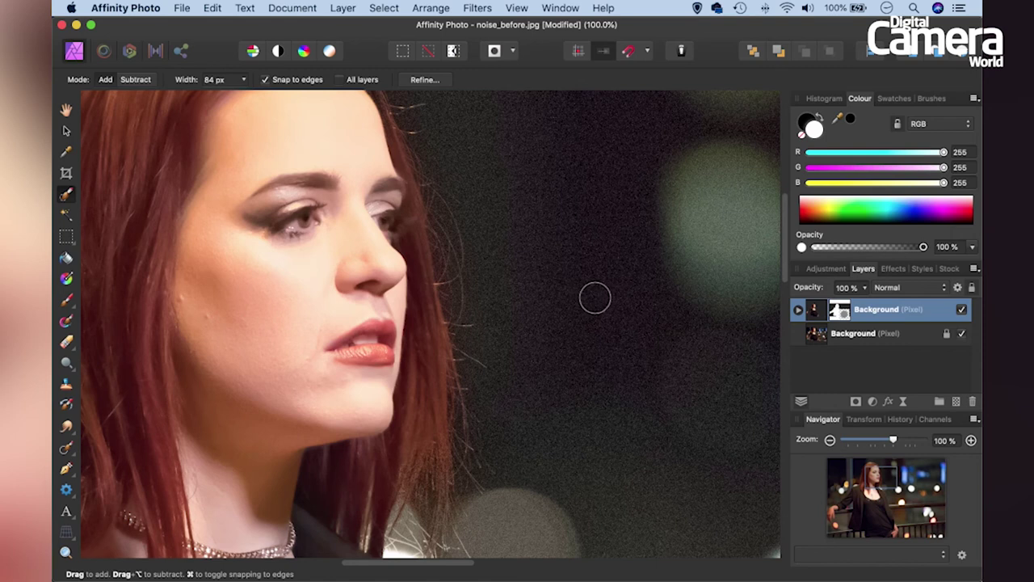
left_click(832, 315)
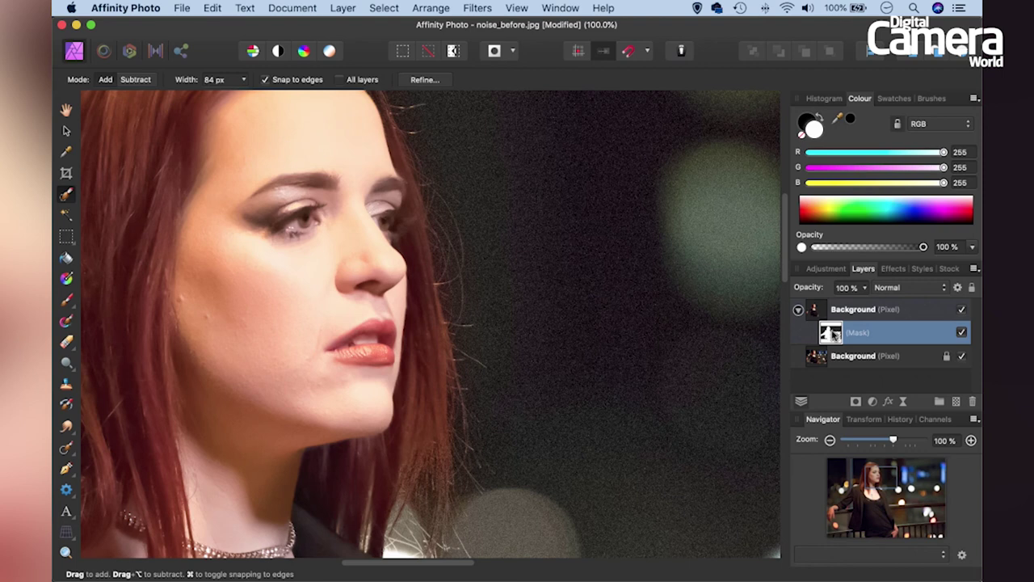
Invert the top layer's mask so the strong denoise smooths the bokeh backdrop, not the woman
left_click(342, 8)
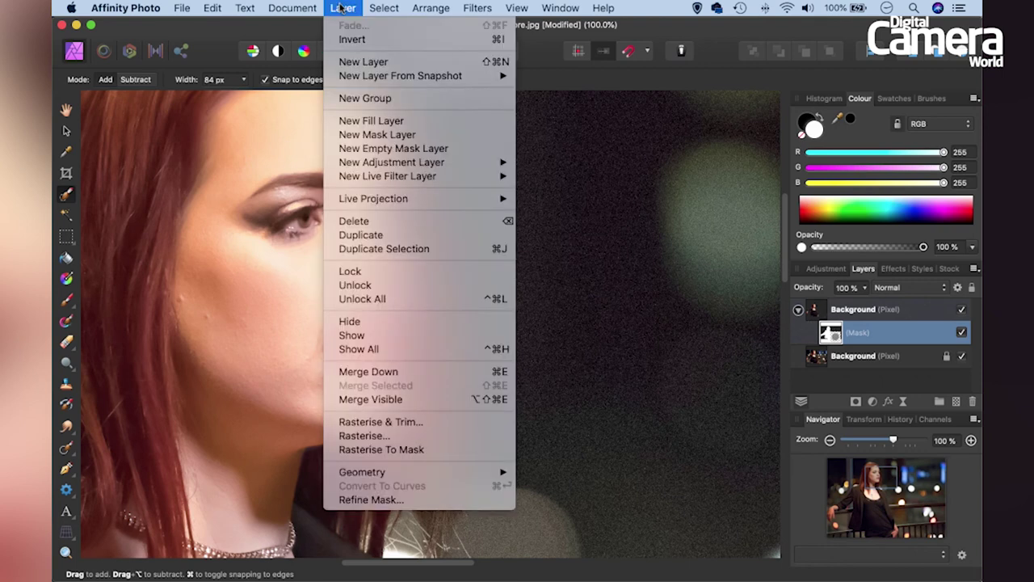
left_click(353, 41)
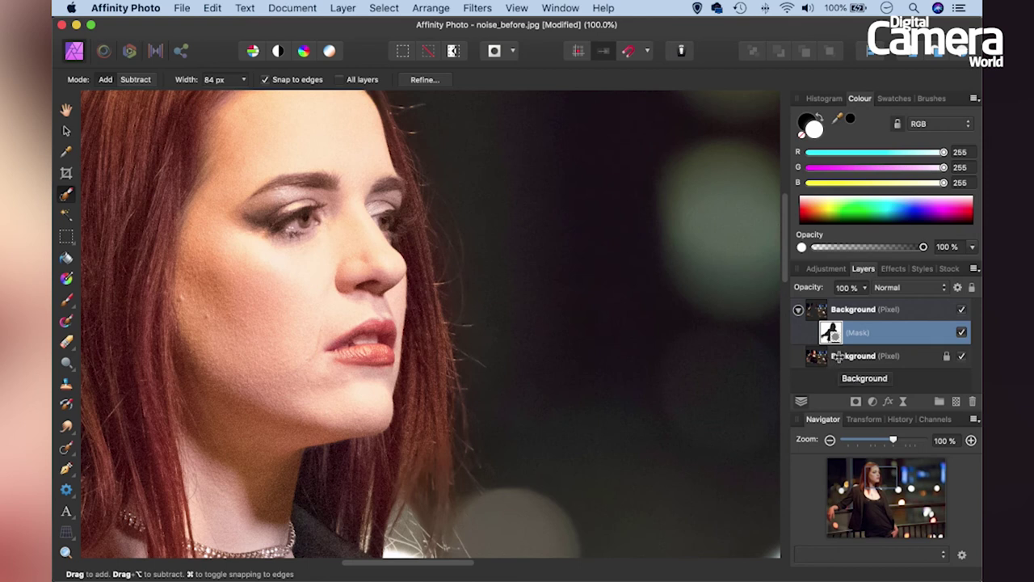
Duplicate the original Background layer and apply Denoise to it at Luminance 21%, Luminance Detail 70%
left_click(839, 357)
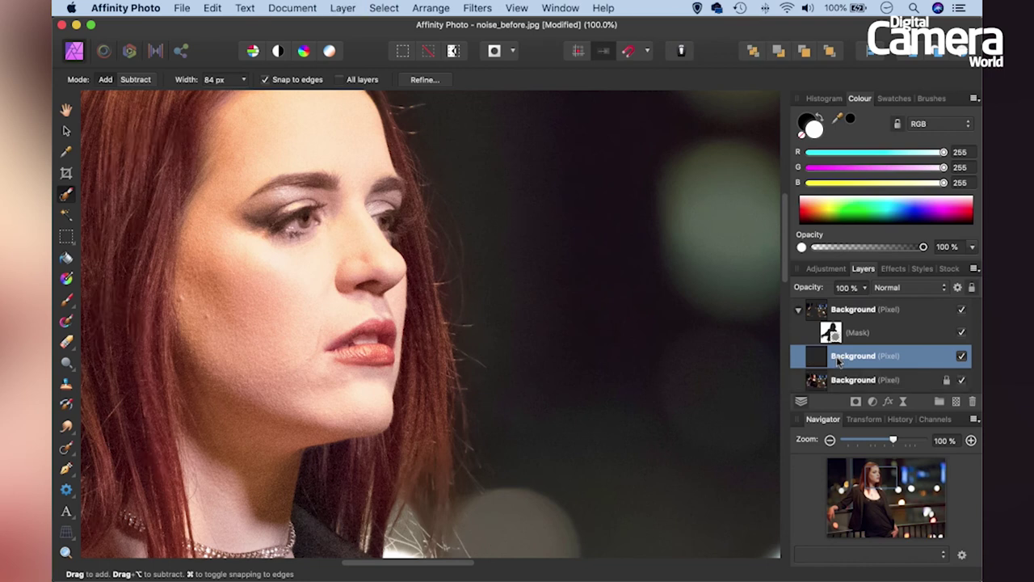
key("super+j")
left_click(482, 9)
mouse_move(523, 81)
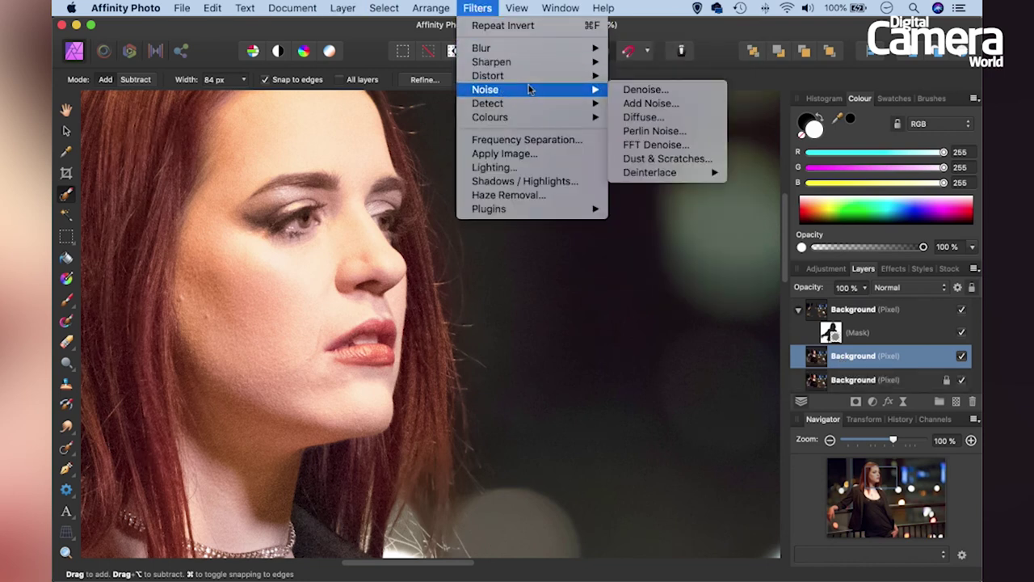
left_click(643, 90)
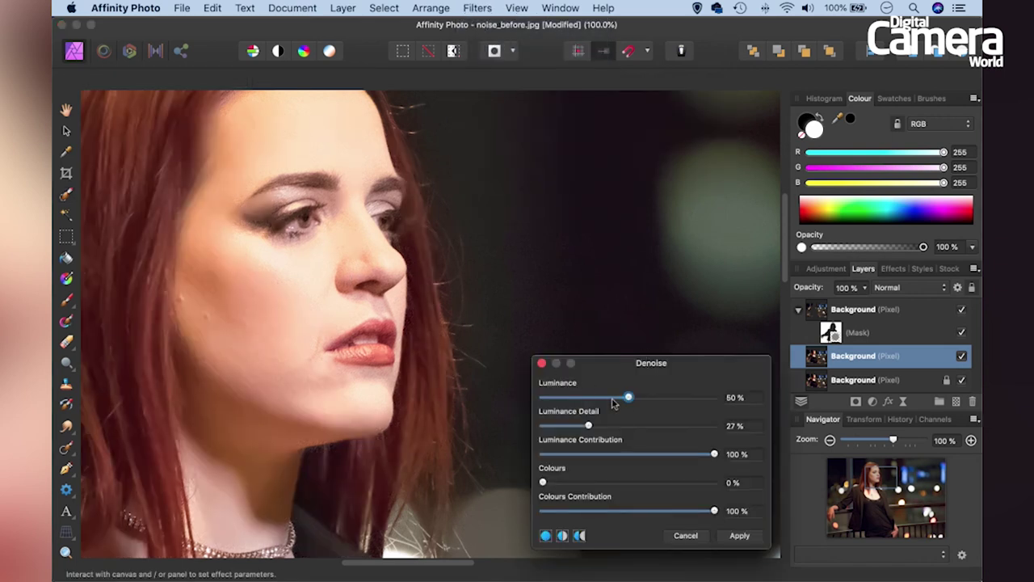
left_click_drag(628, 398, 589, 399)
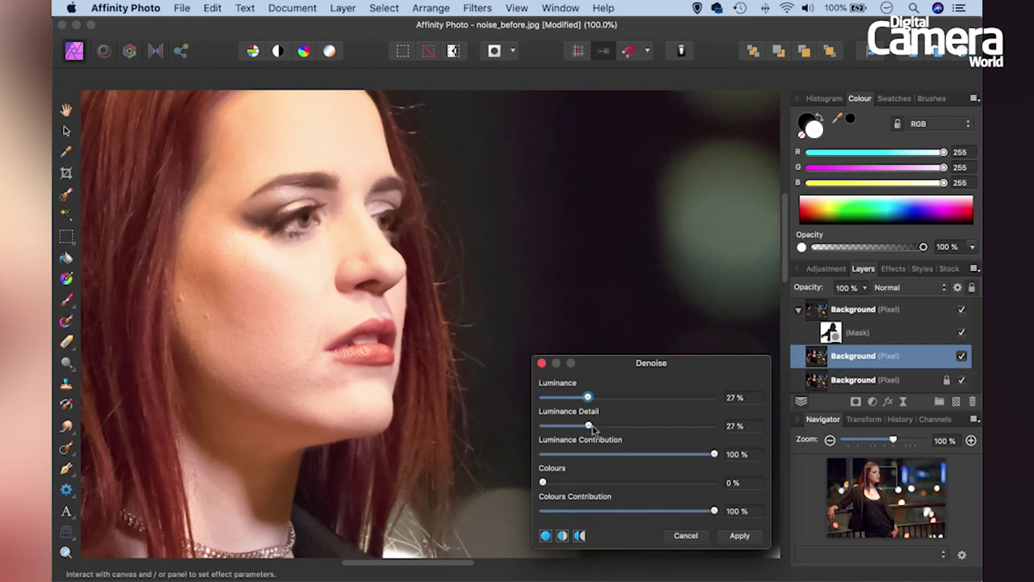
left_click_drag(592, 427, 663, 426)
left_click_drag(588, 400, 578, 400)
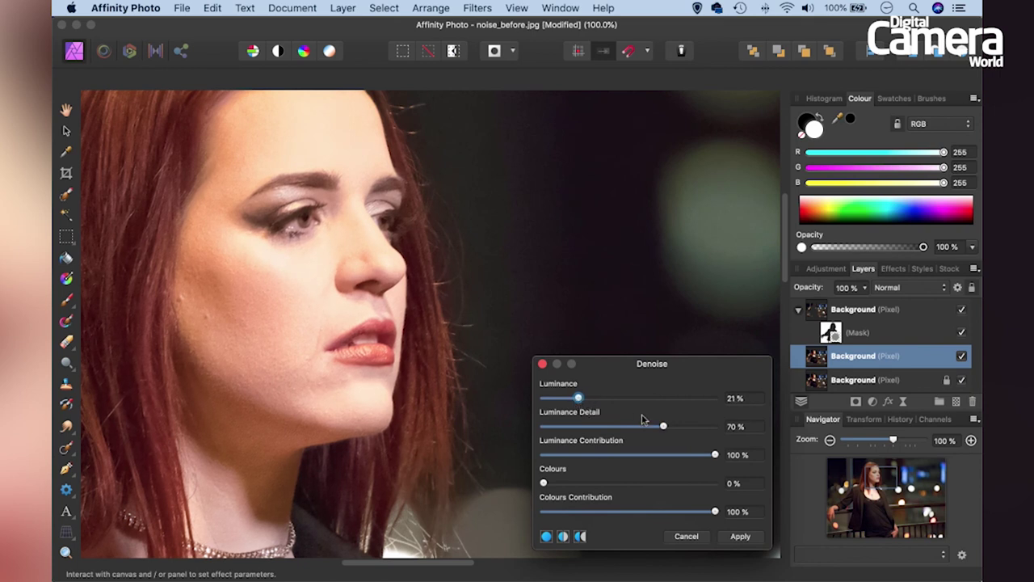
left_click(739, 536)
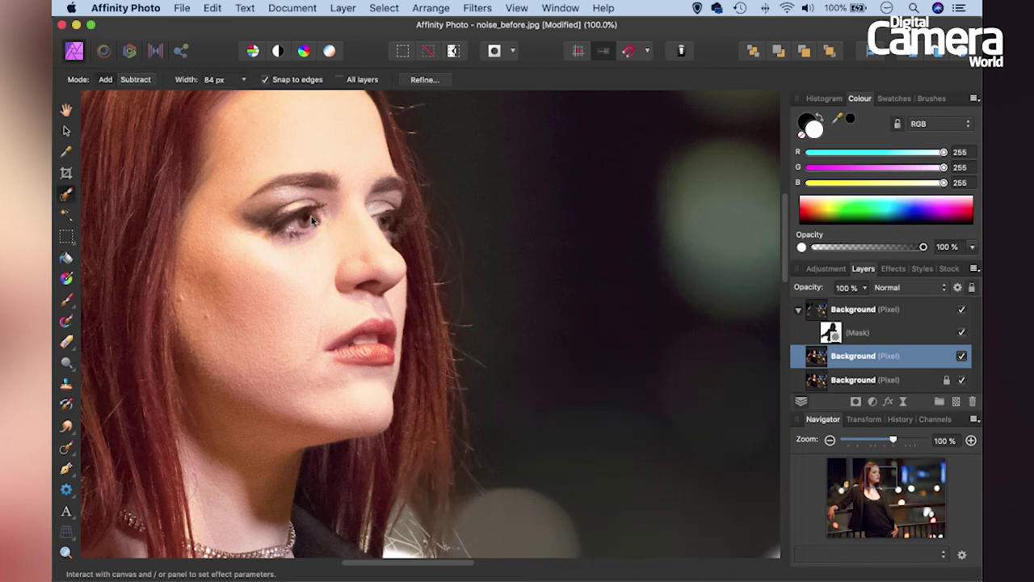
key("super+equal")
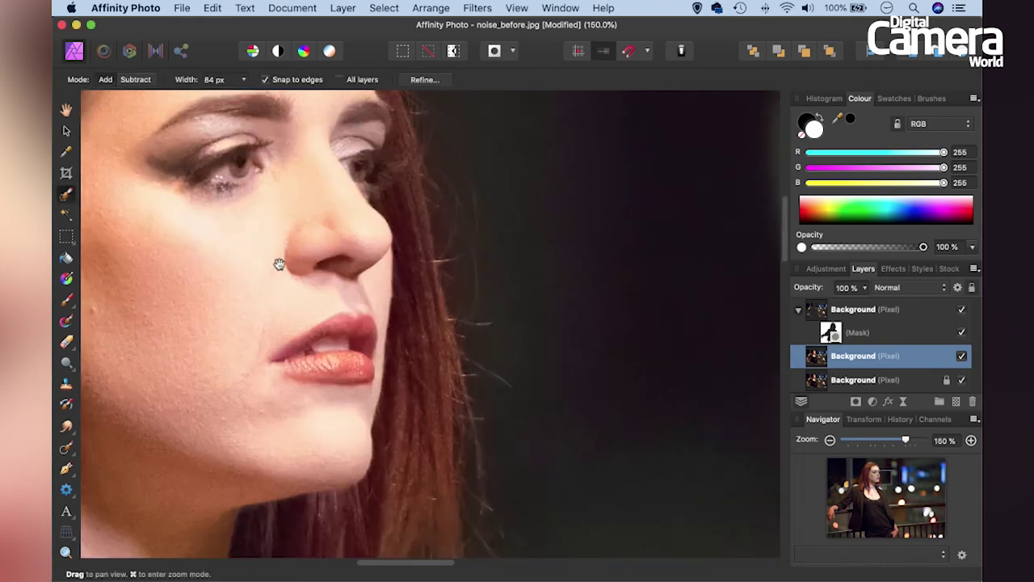
left_click_drag(278, 264, 350, 298)
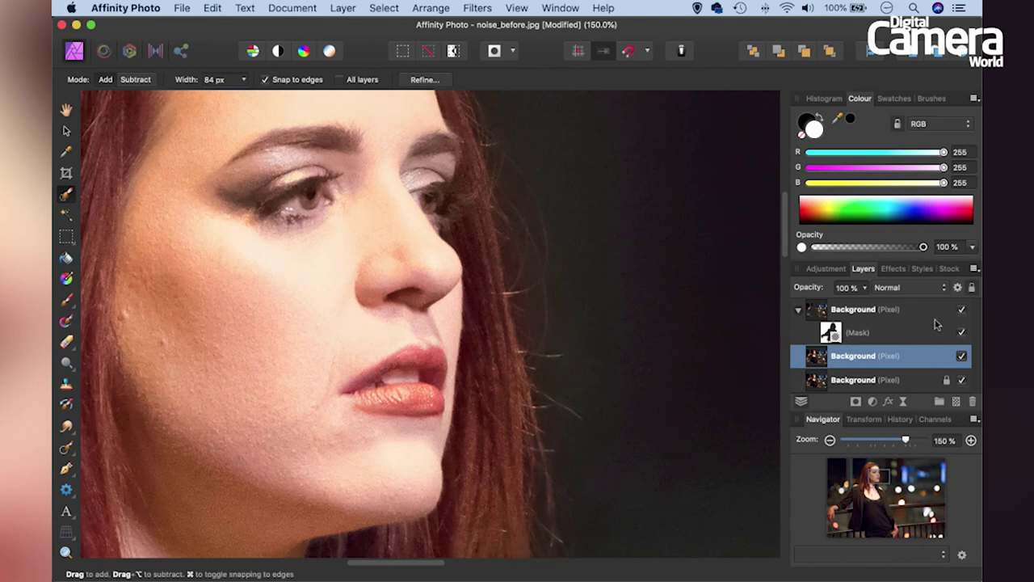
left_click(962, 310)
left_click(962, 357)
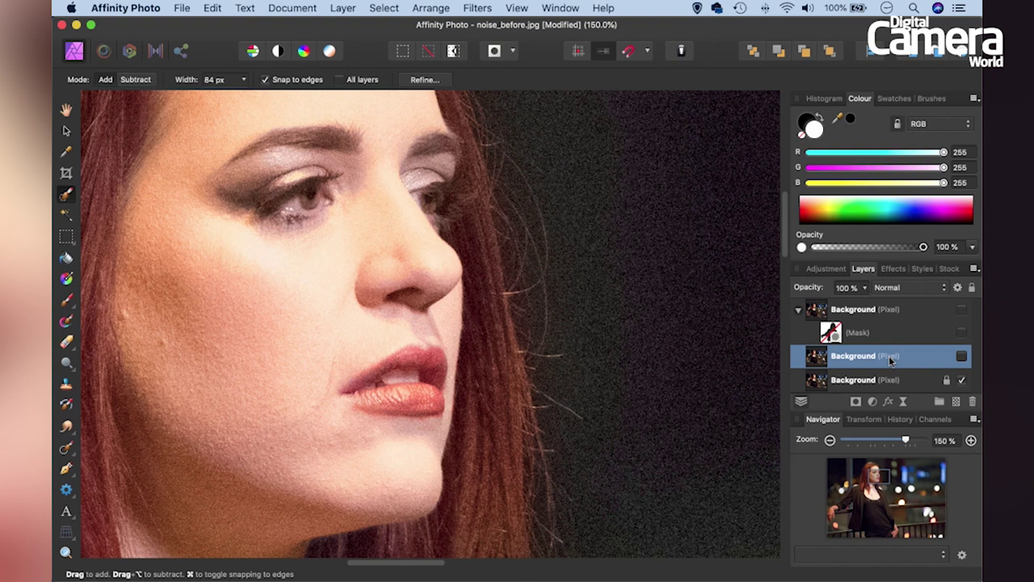
left_click(961, 309)
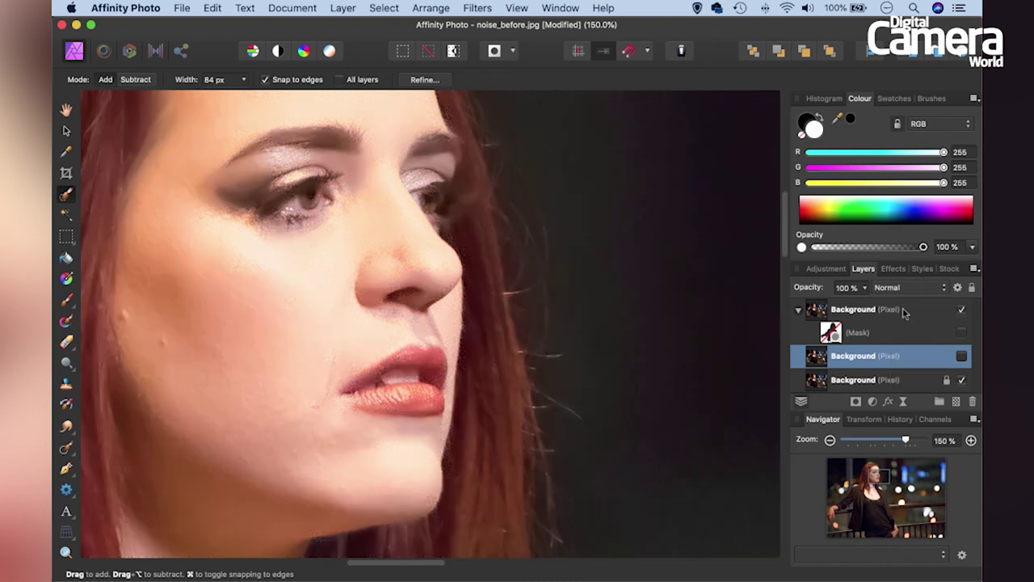
left_click(961, 332)
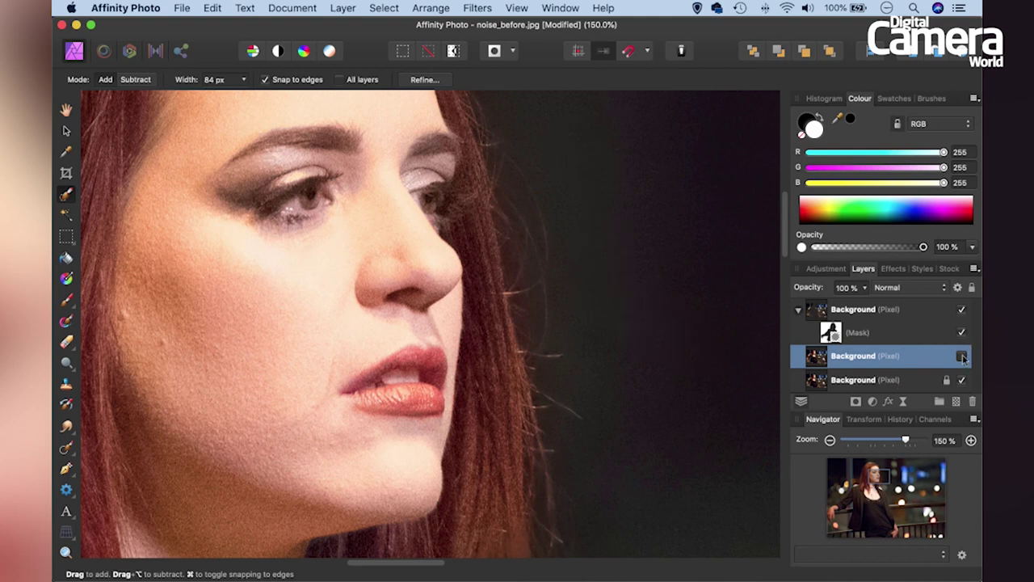
left_click(962, 357)
Target the top layer's mask, bring the chin and neck into view, and pick a white Paint Brush
left_click(831, 332)
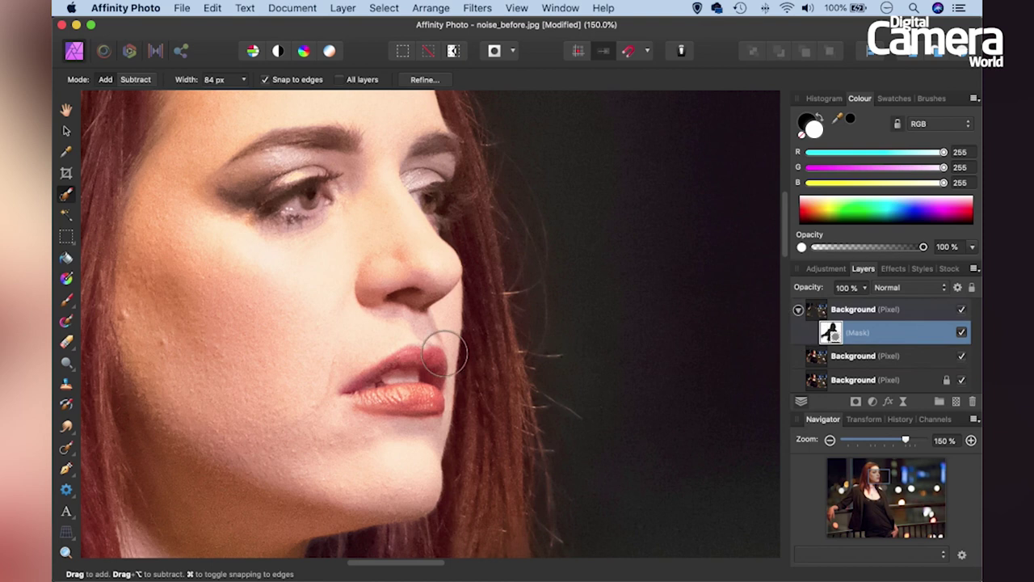
key("space")
mouse_move(318, 380)
left_mouse_down()
mouse_move(375, 294)
mouse_move(450, 226)
mouse_move(399, 303)
mouse_move(413, 310)
left_mouse_up()
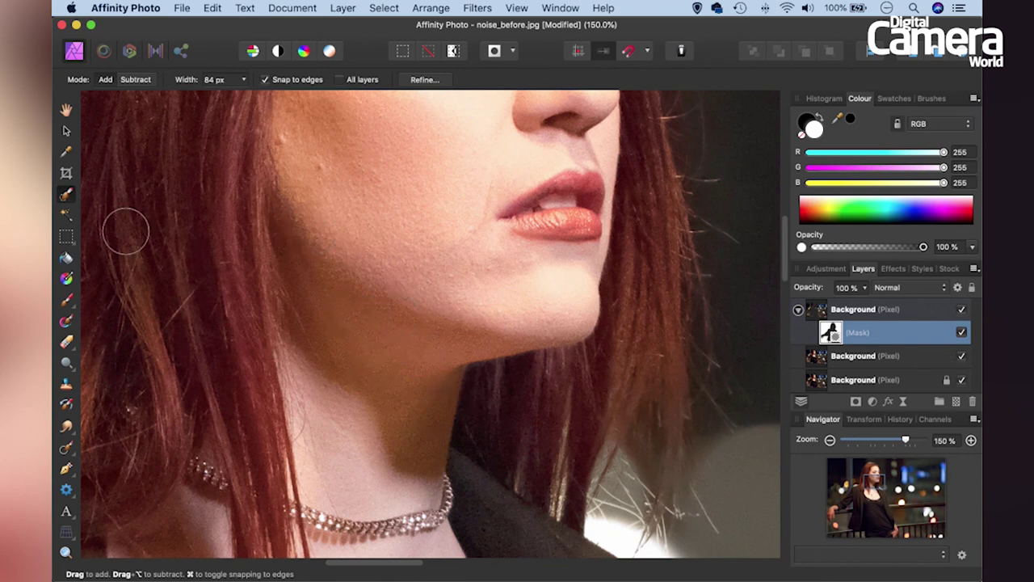
key("b")
key("x")
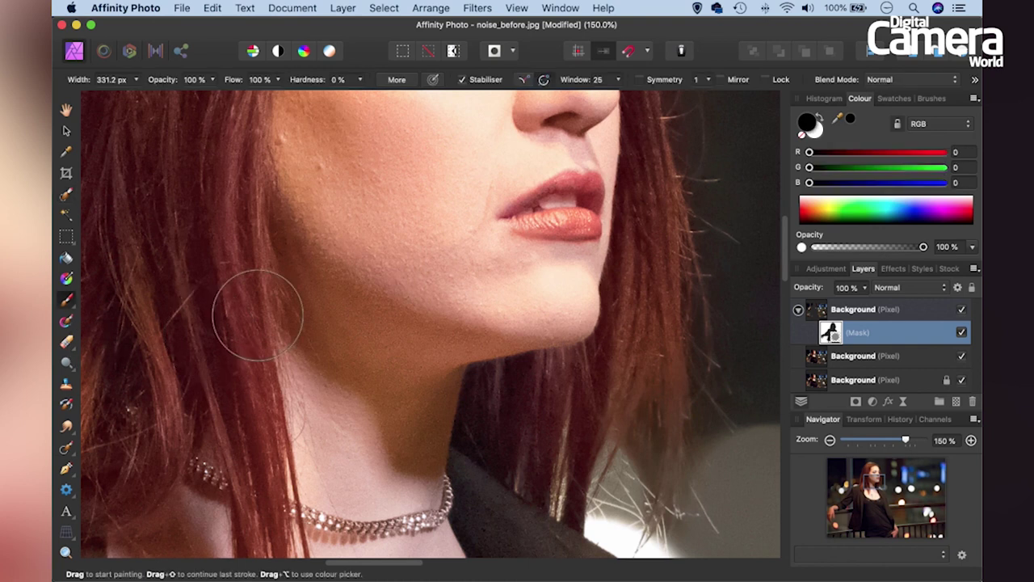
left_click(818, 119)
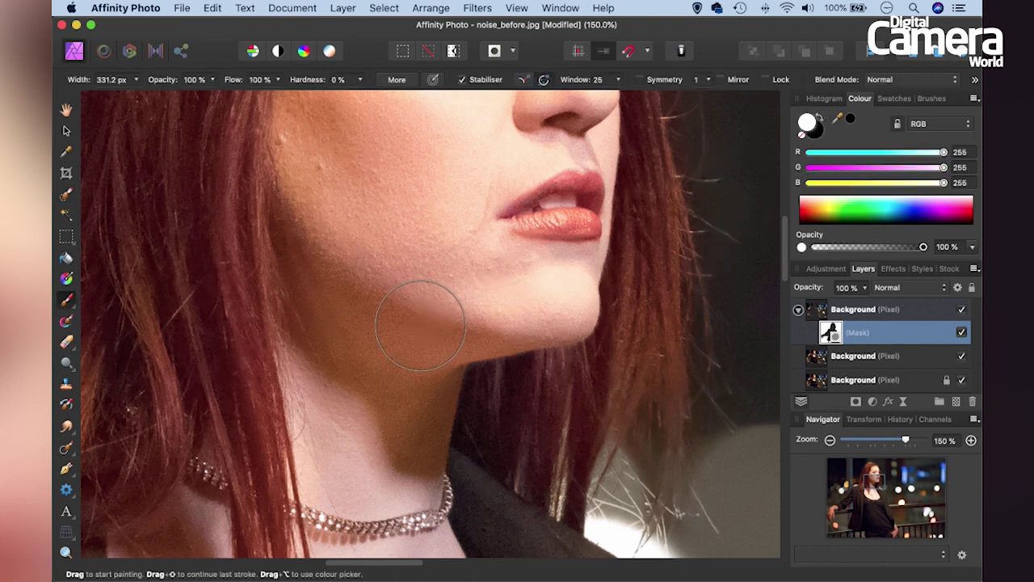
Paint the chin and neck at 45% brush opacity with a resized brush, then view the whole photo
key("[")
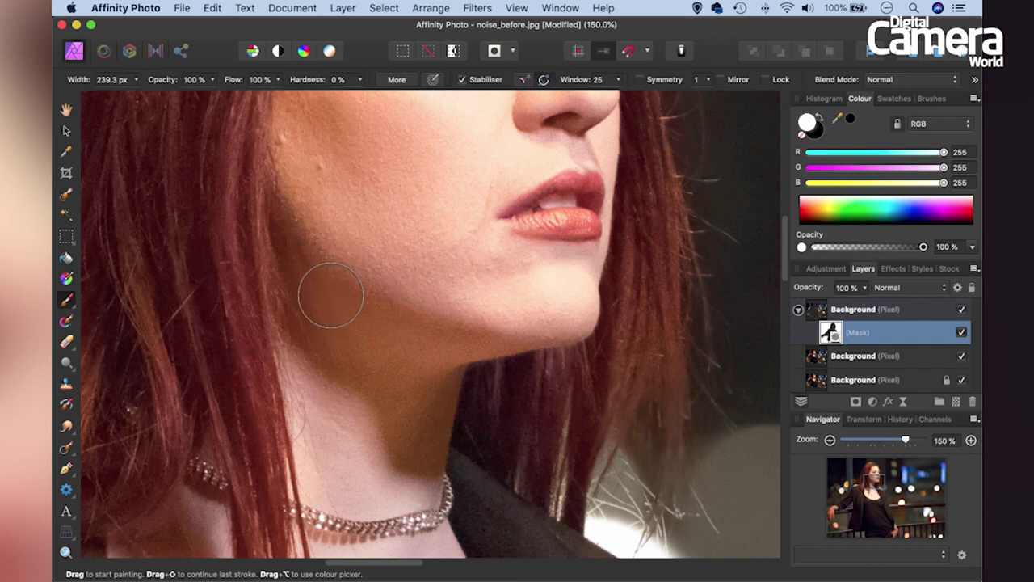
left_click(214, 83)
left_click_drag(191, 102, 162, 101)
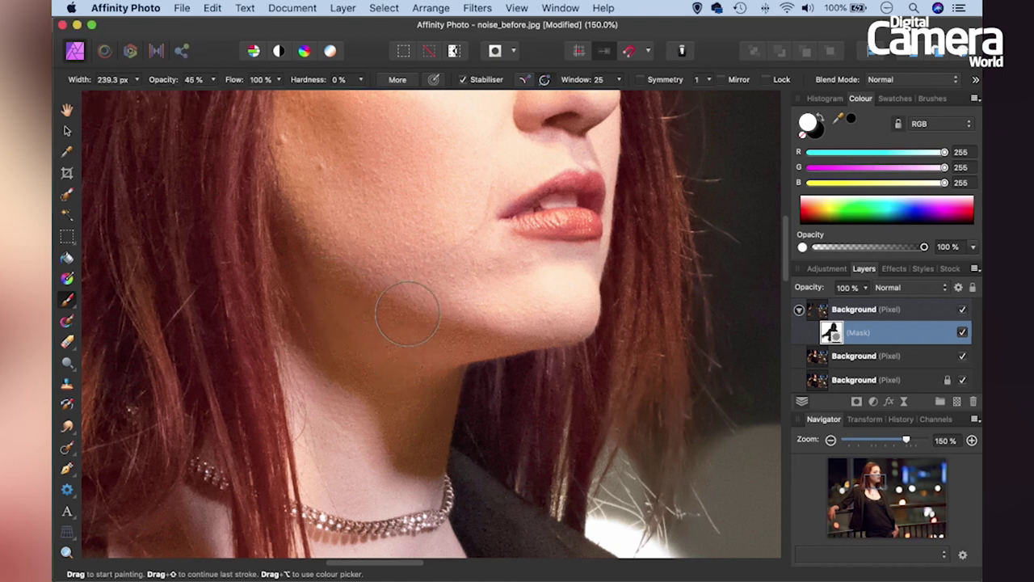
key("bracketleft")
key("bracketleft")
key("bracketleft")
key("bracketleft")
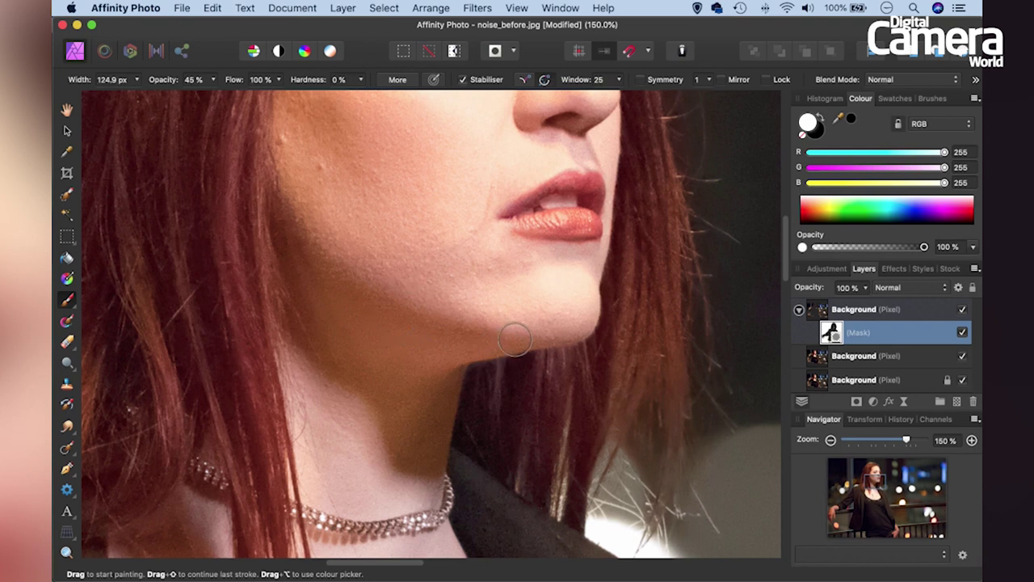
key("bracketright")
key("bracketright")
key("super+0")
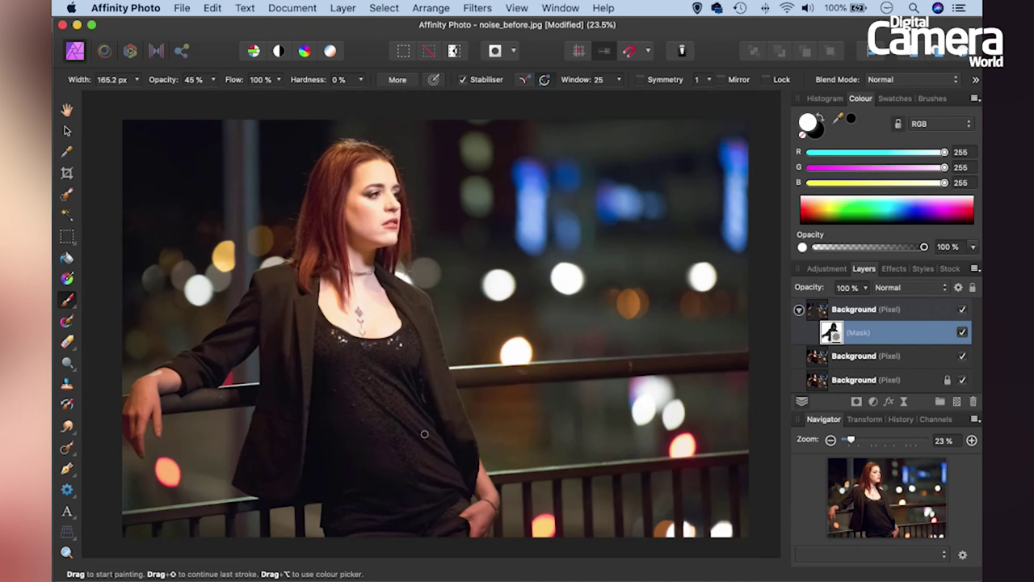